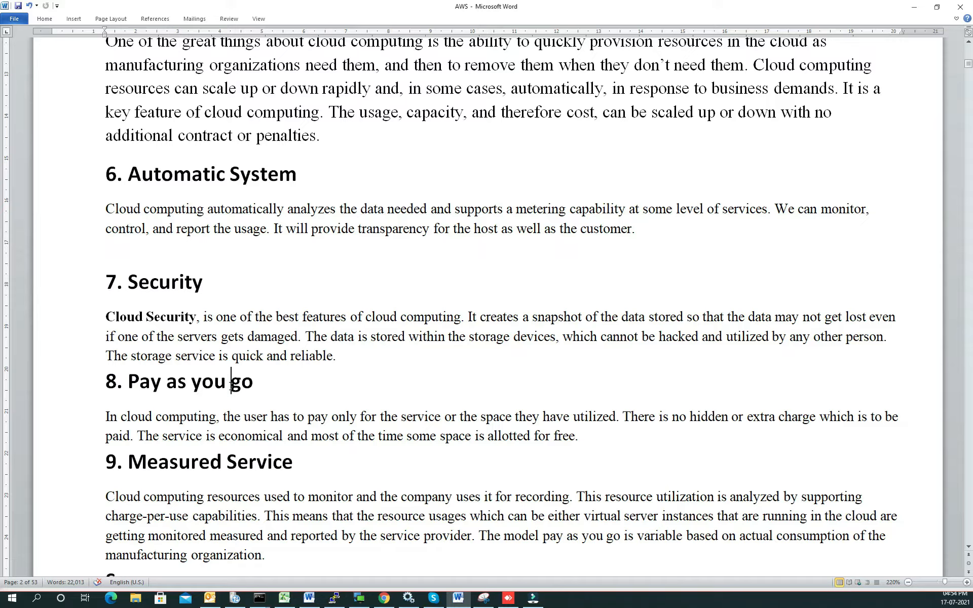
Step: Read through the cloud computing features in the document, from Pay as you go and Measured Service to the Summary
scroll(226, 394, down, 5)
scroll(226, 395, up, 2)
scroll(188, 393, down, 6)
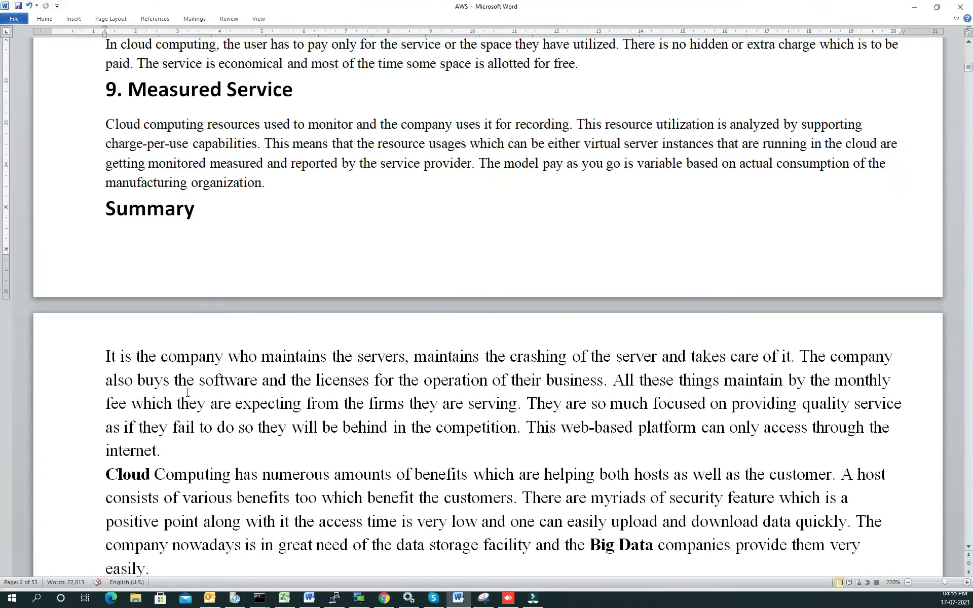
drag(132, 363, 440, 404)
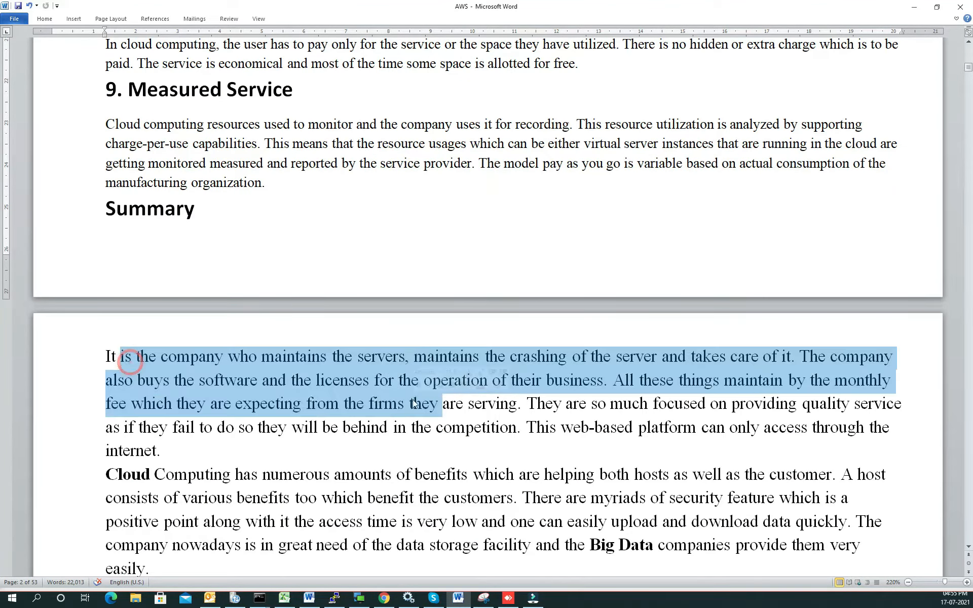
scroll(376, 390, up, 2)
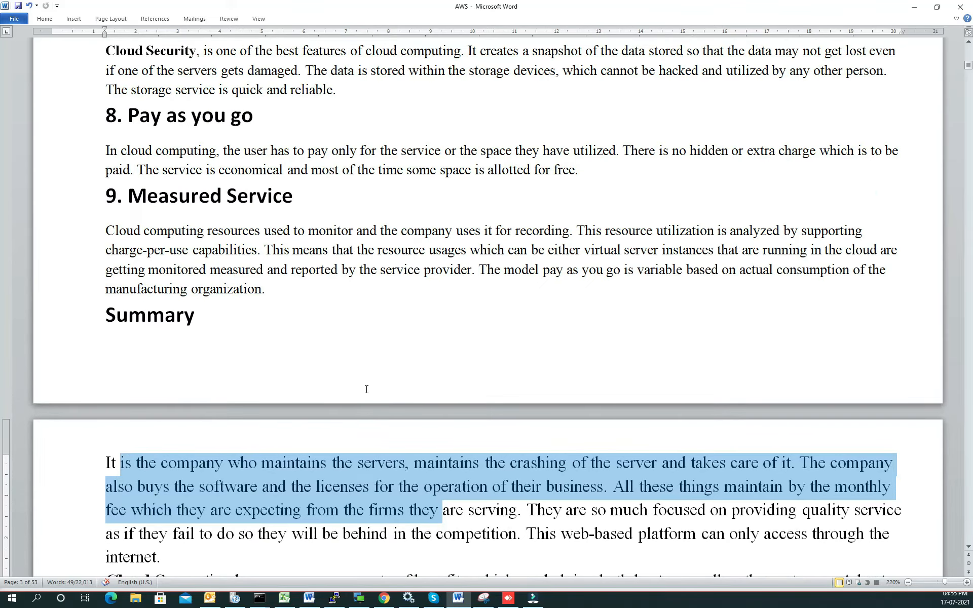
scroll(366, 389, up, 12)
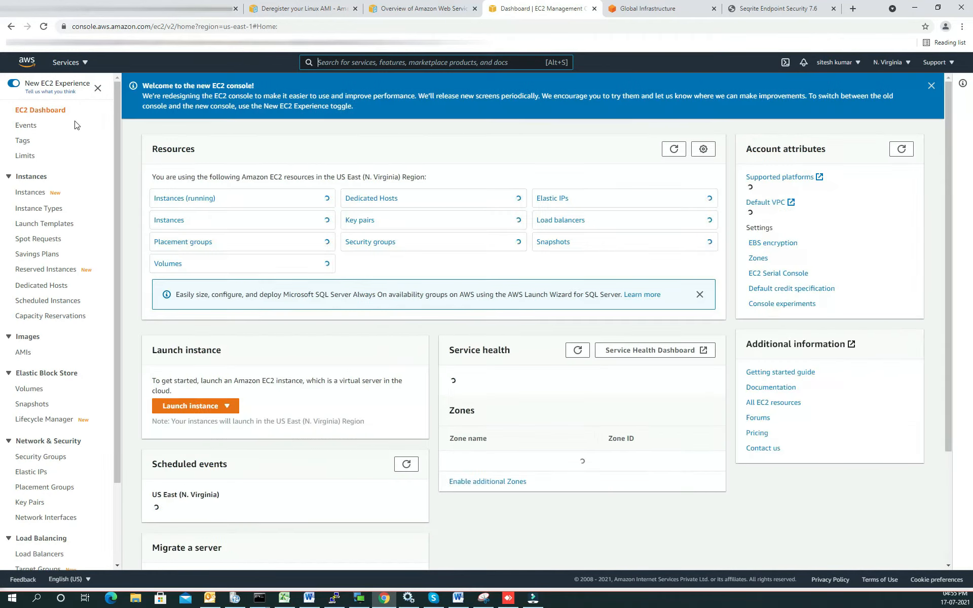
Step: Look over the list of AWS services and start launching a new instance from the EC2 dashboard
click(80, 63)
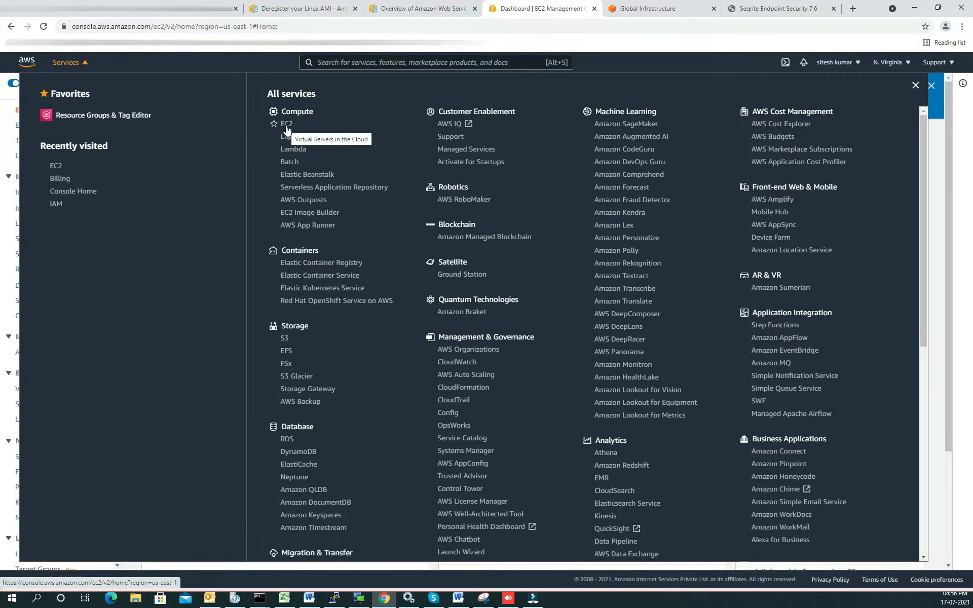
click(13, 190)
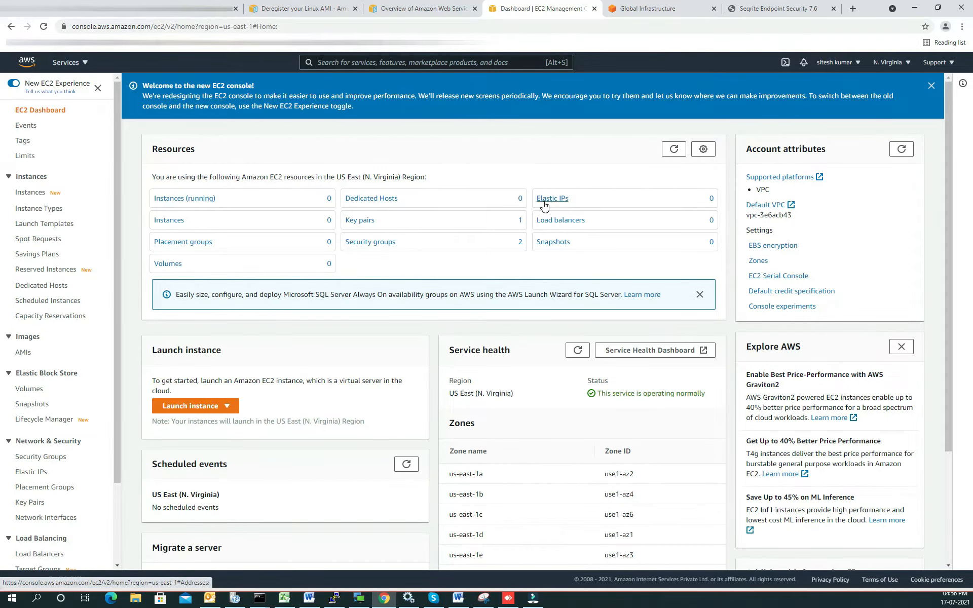
click(193, 406)
click(186, 428)
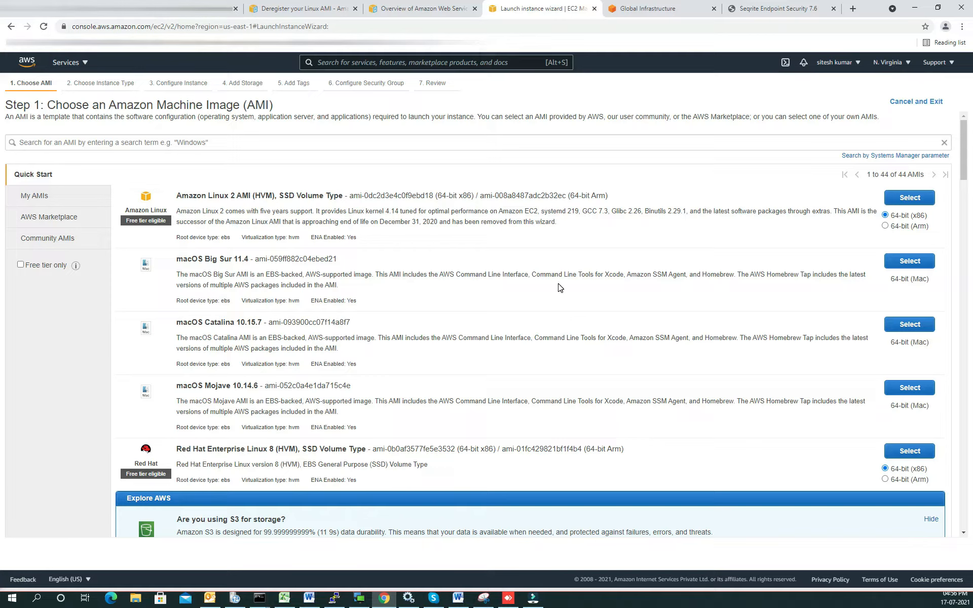
Step: Examine the machine images offered under Quick Start, My AMIs and AWS Marketplace
scroll(561, 287, down, 5)
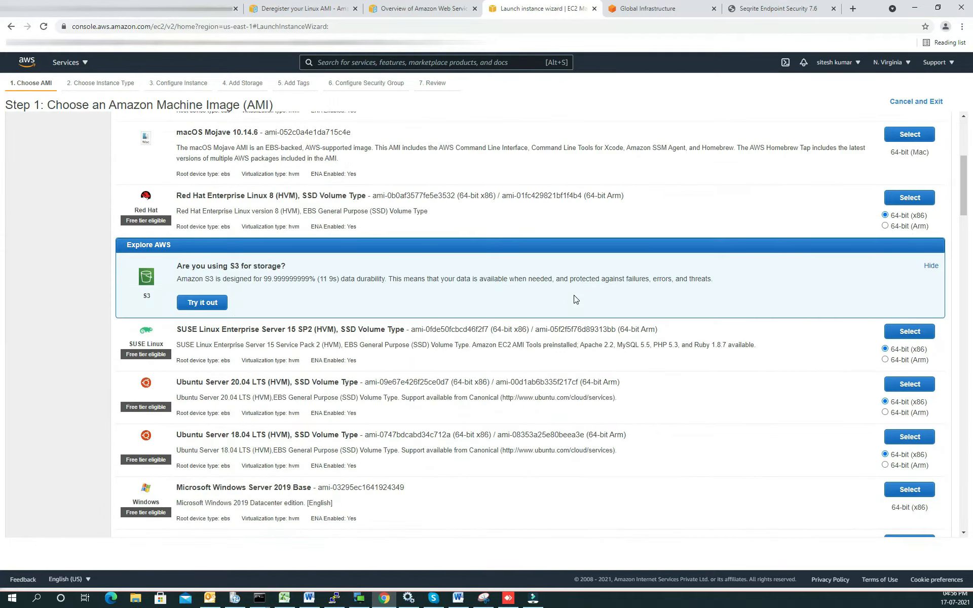
scroll(405, 261, up, 5)
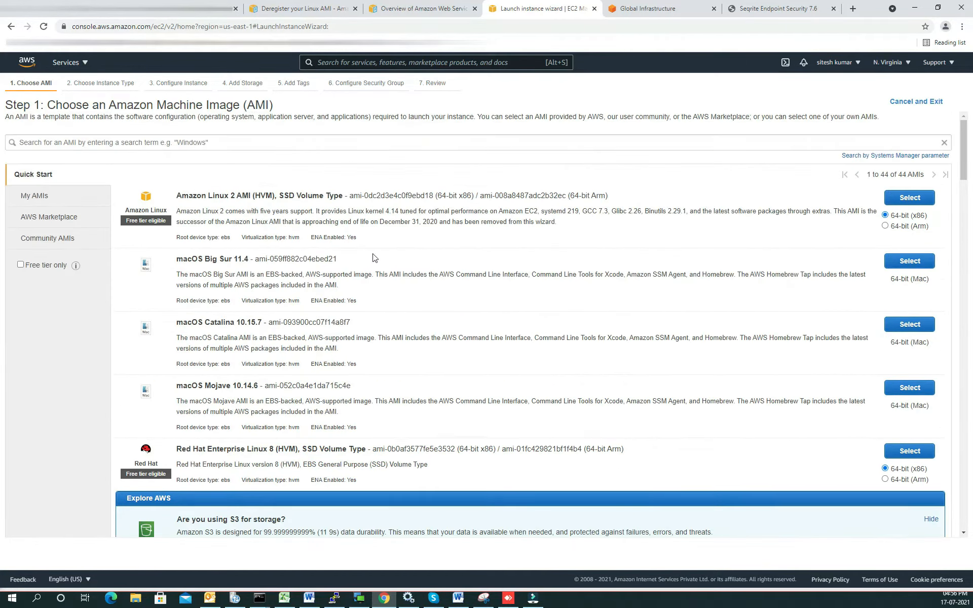
click(30, 198)
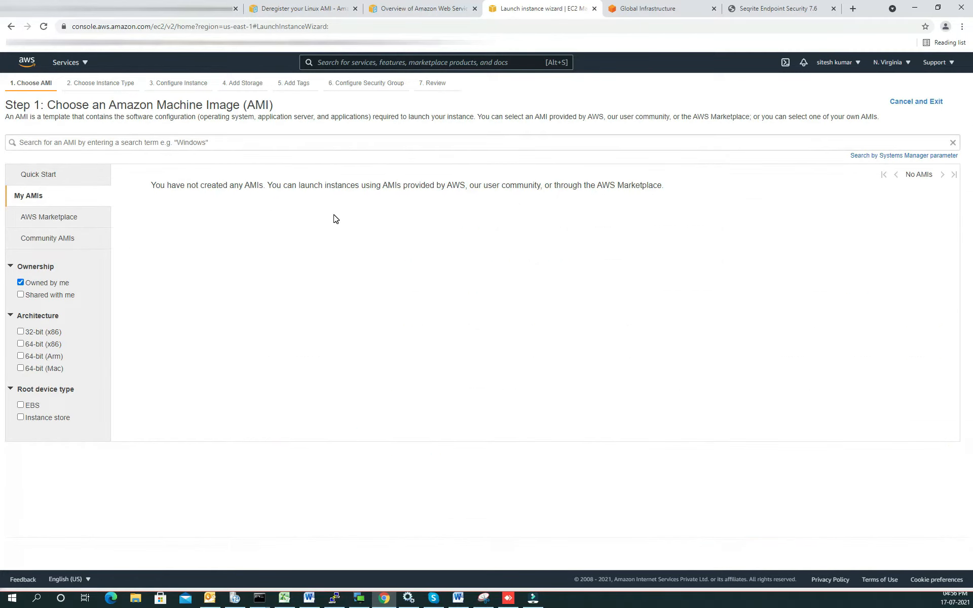
click(49, 217)
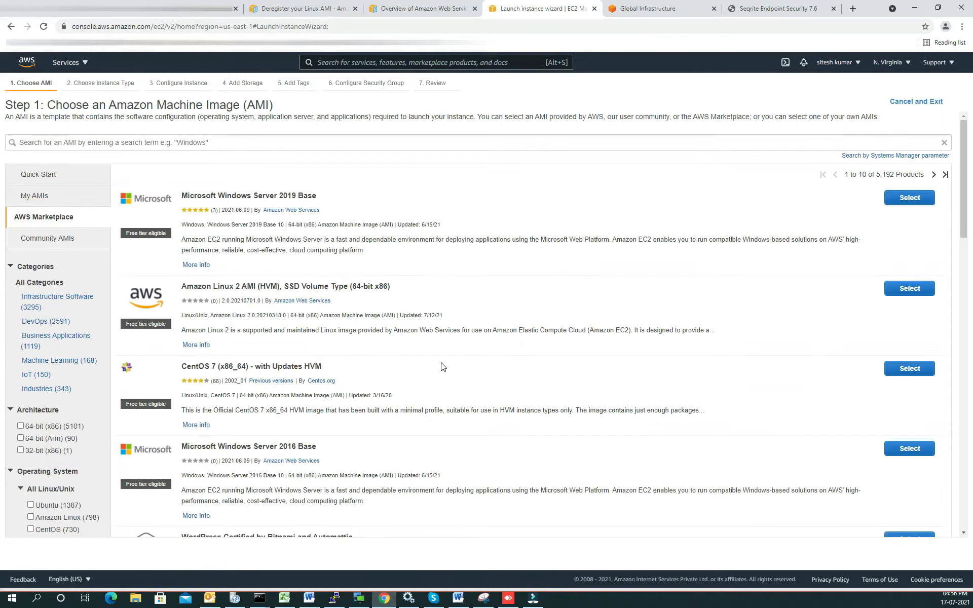
scroll(432, 285, down, 5)
scroll(432, 293, down, 6)
scroll(522, 333, up, 12)
Step: Choose the Microsoft Windows Server 2019 Base image from Quick Start and continue with the t2.micro instance type
click(42, 175)
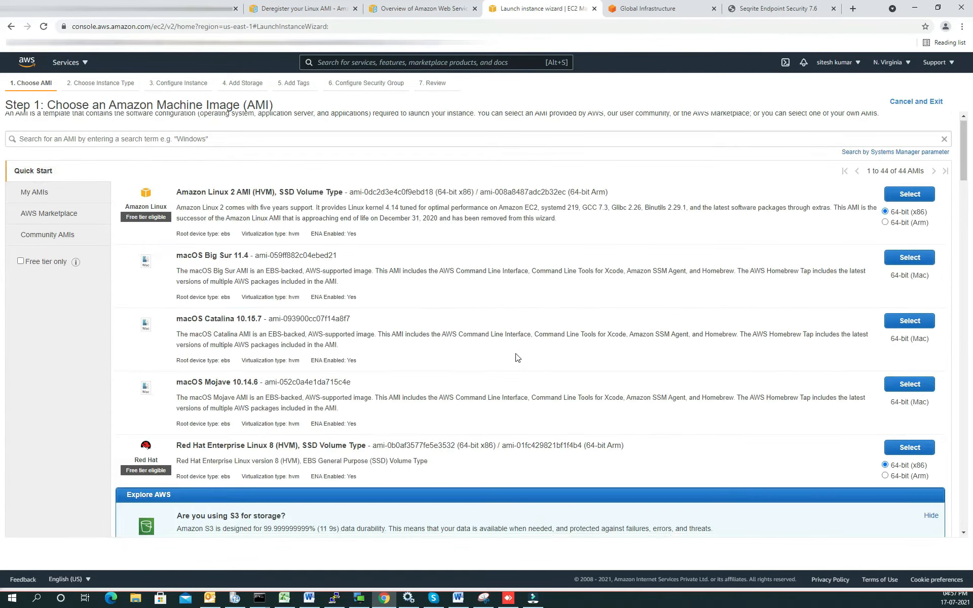
scroll(517, 358, down, 4)
scroll(542, 393, down, 2)
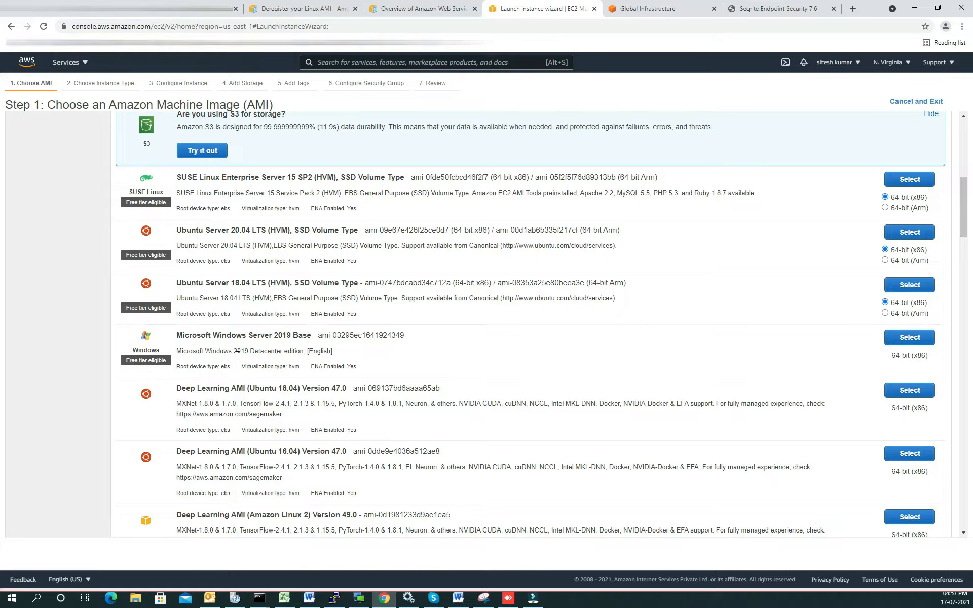
click(893, 339)
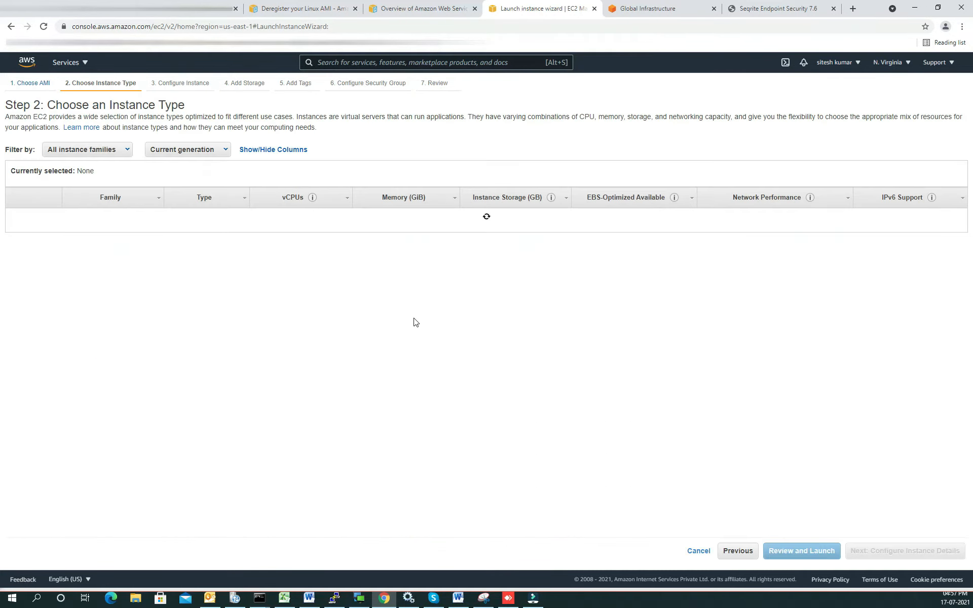
mouse_move(204, 252)
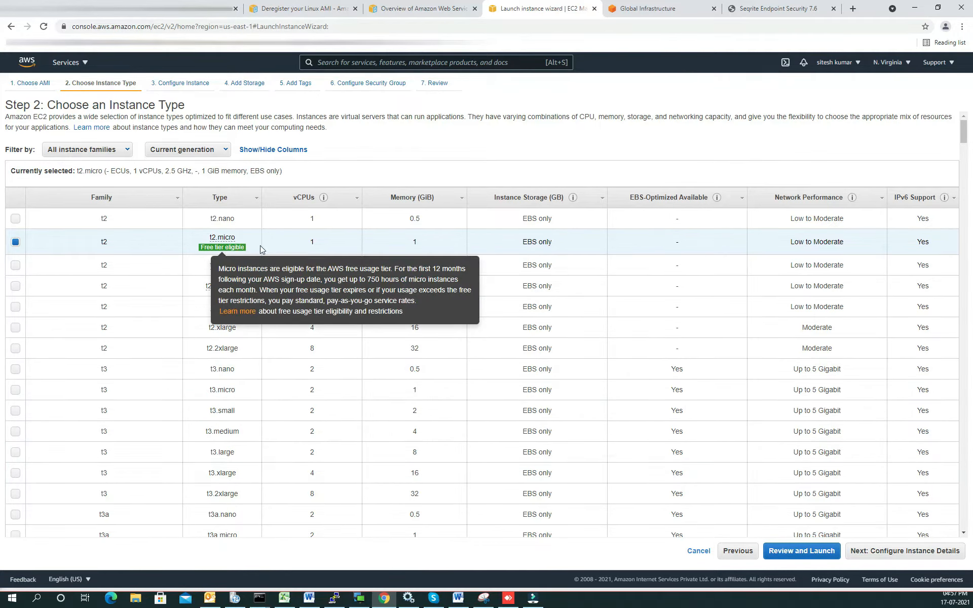
click(905, 551)
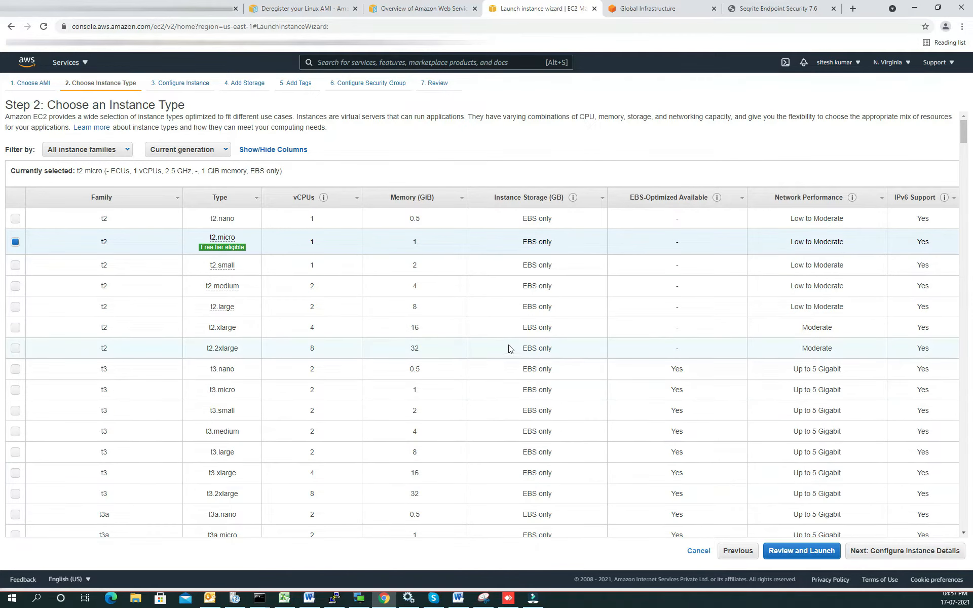
Step: Turn on Request Spot instances to view the current prices per availability zone, and turn the option off again
double_click(183, 134)
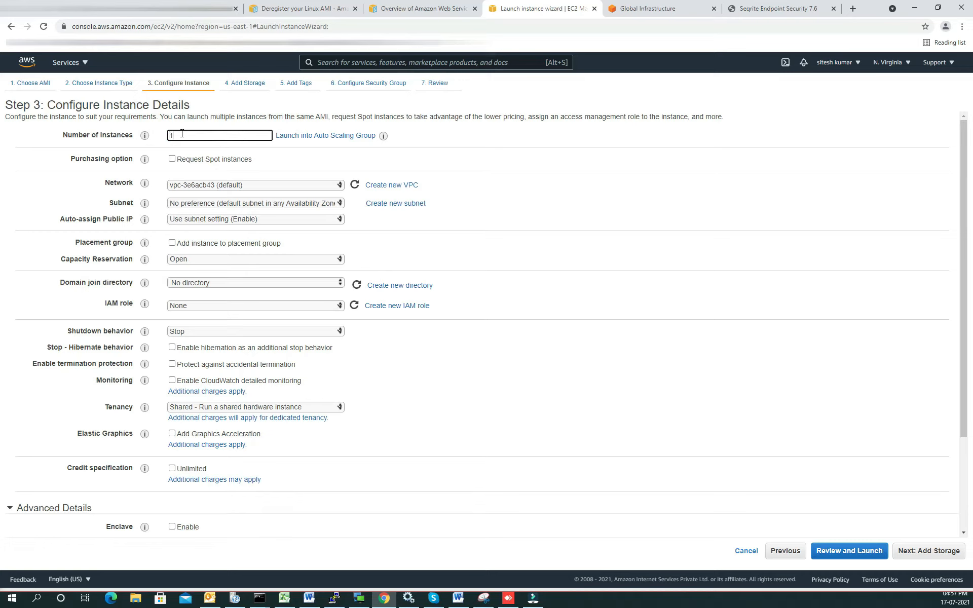
click(186, 160)
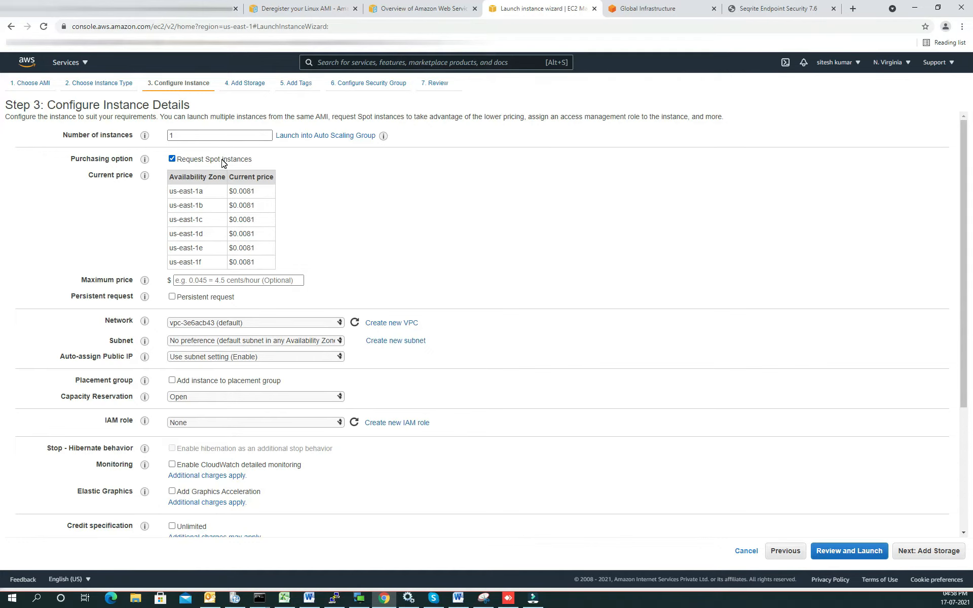
click(221, 161)
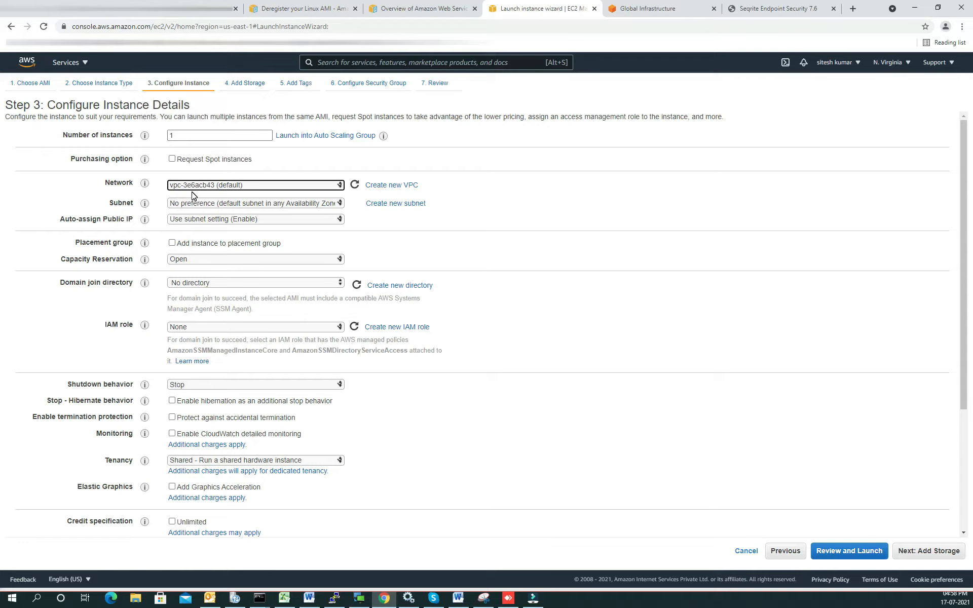
Step: Examine the available Network and Subnet choices, keeping the default VPC and no subnet preference
click(216, 185)
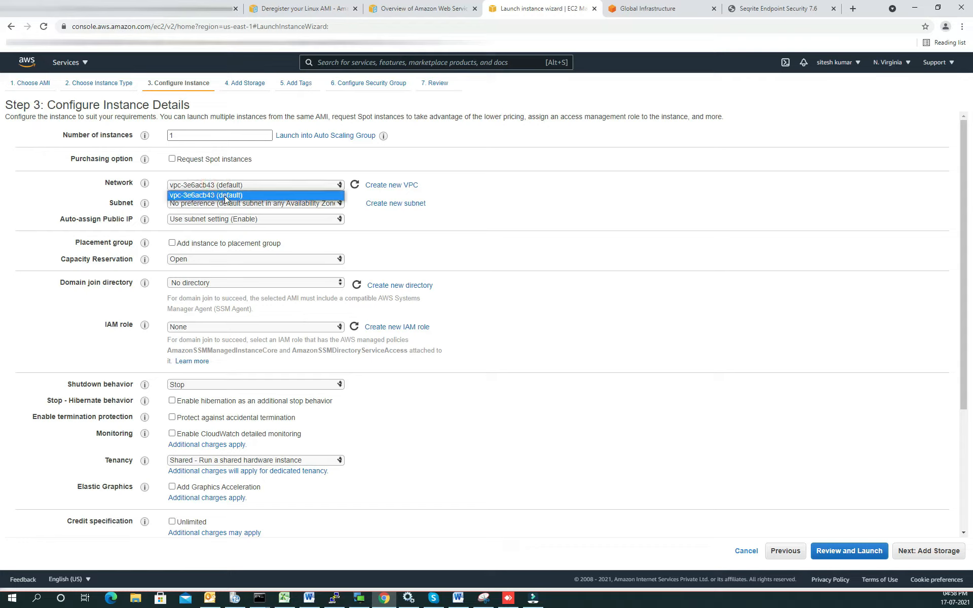
click(274, 184)
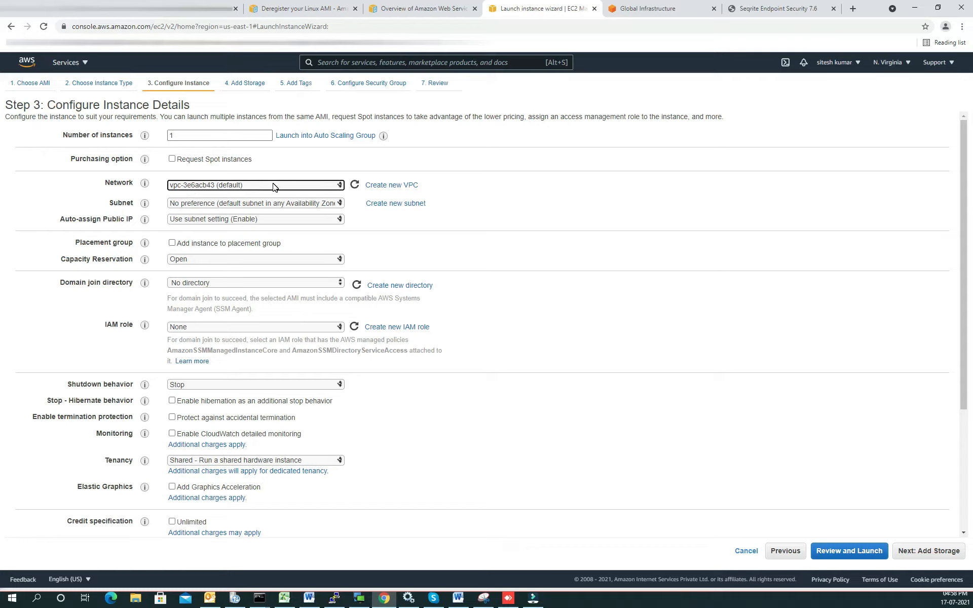
click(257, 186)
click(257, 187)
click(255, 202)
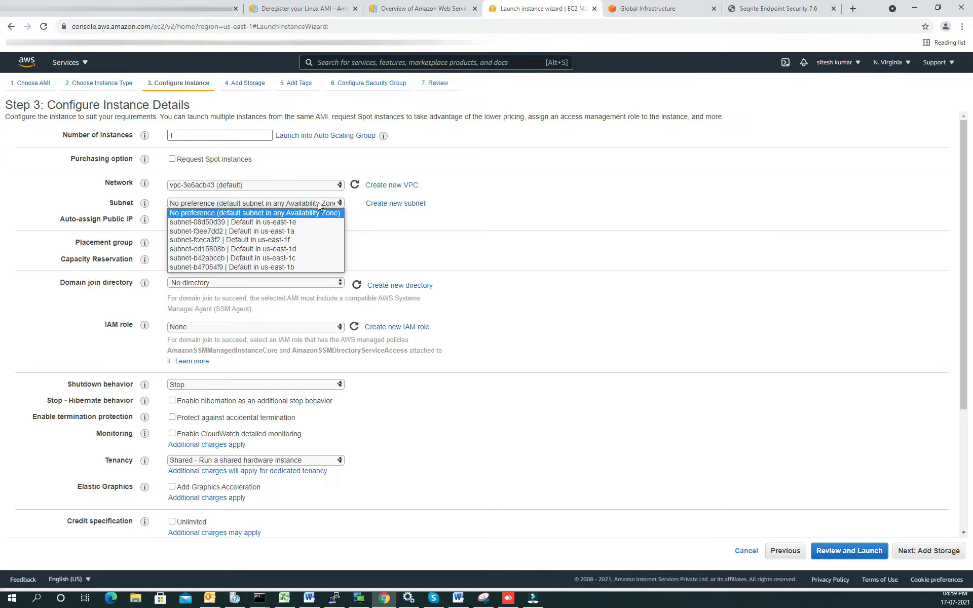
click(392, 227)
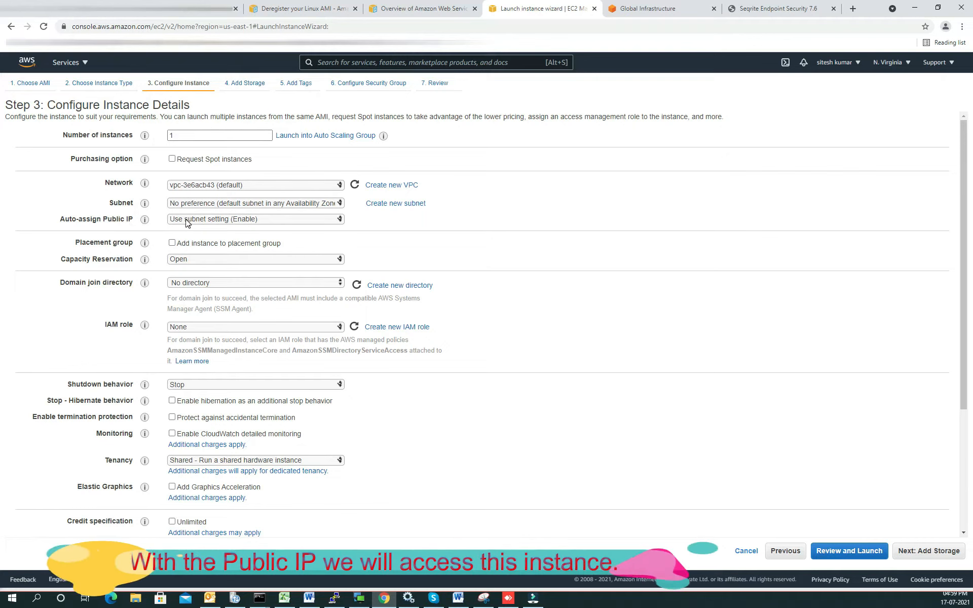
Step: Keep Auto-assign Public IP at Use subnet setting (Enable) and leave the IAM role at None
click(224, 220)
click(223, 228)
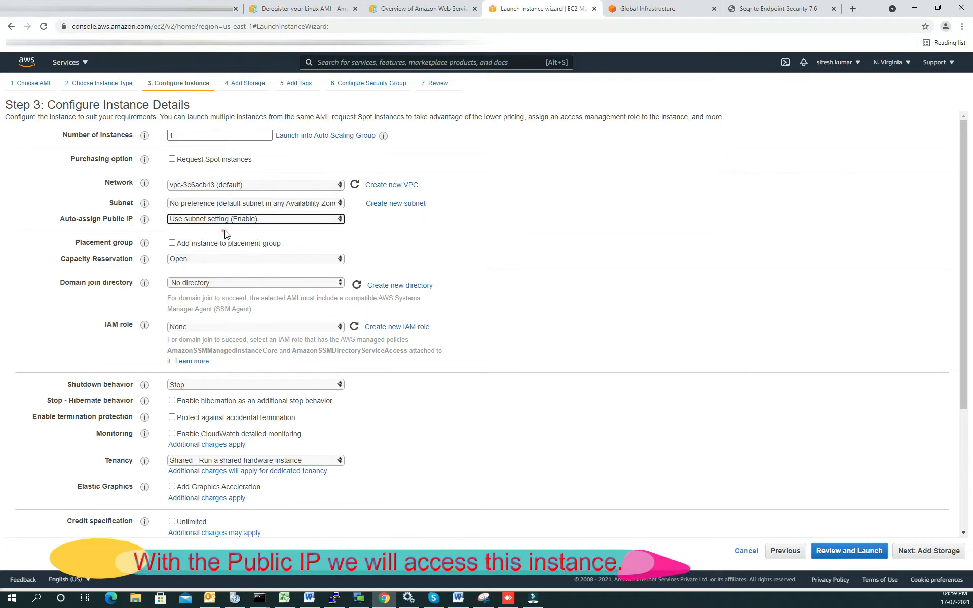
key(Tab)
key(Tab)
scroll(296, 232, down, 2)
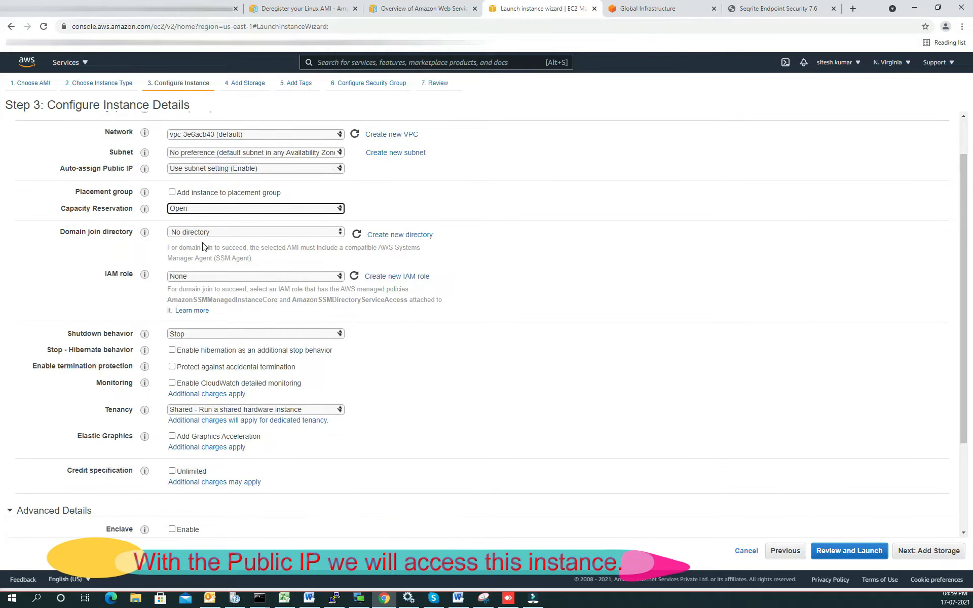
click(193, 225)
click(205, 225)
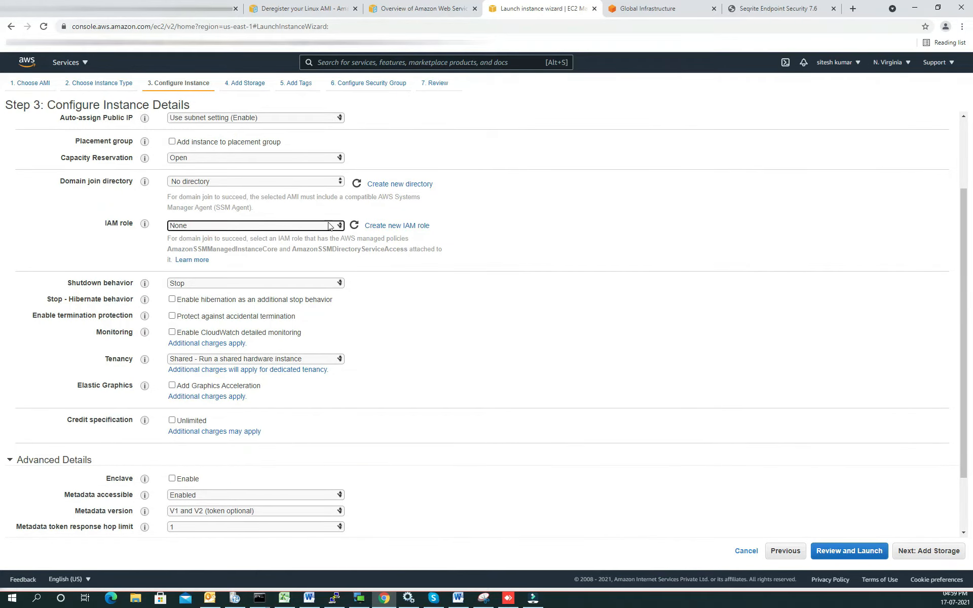
Step: Set the instance's shutdown behavior to Terminate
scroll(330, 226, down, 2)
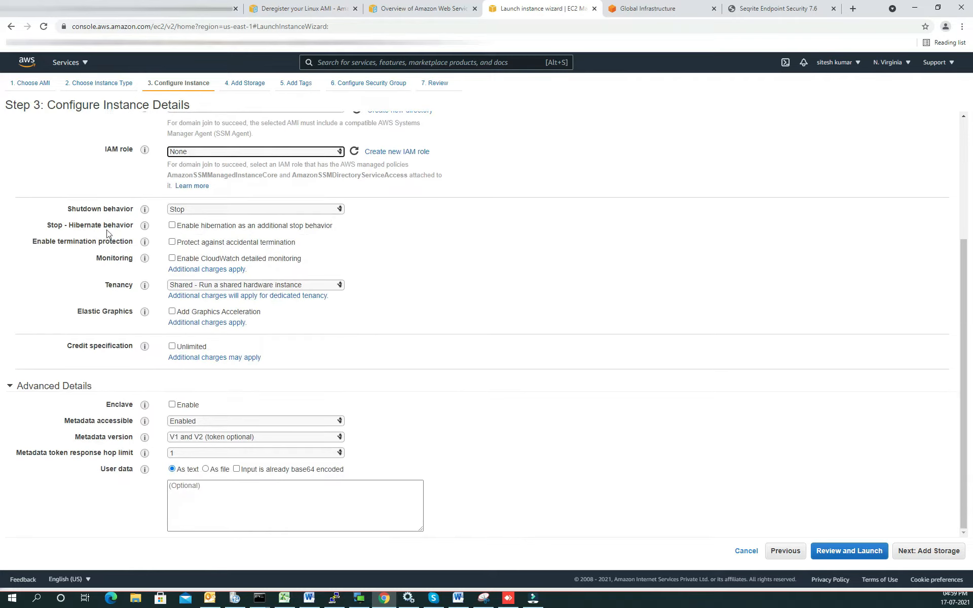
click(209, 210)
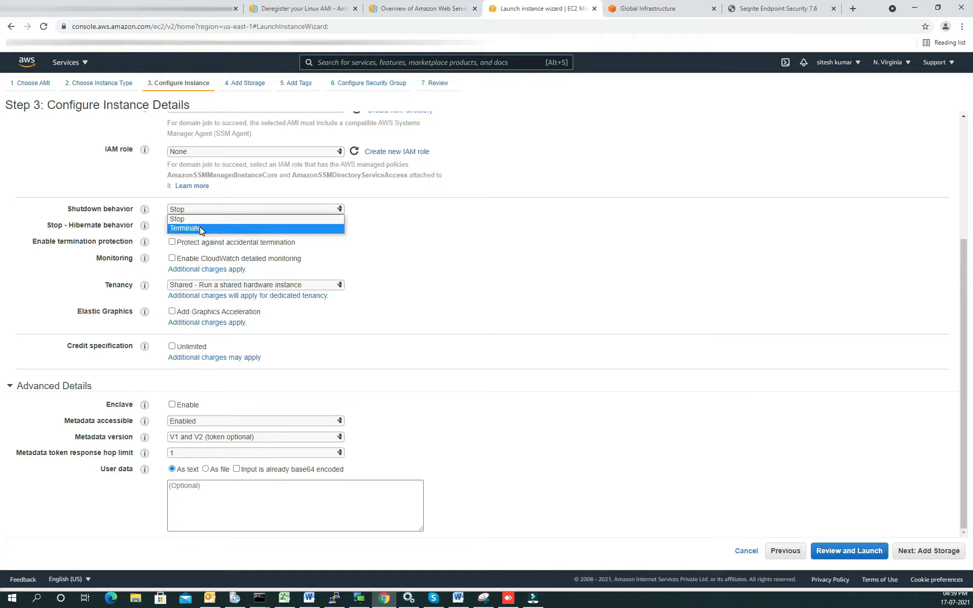
click(385, 242)
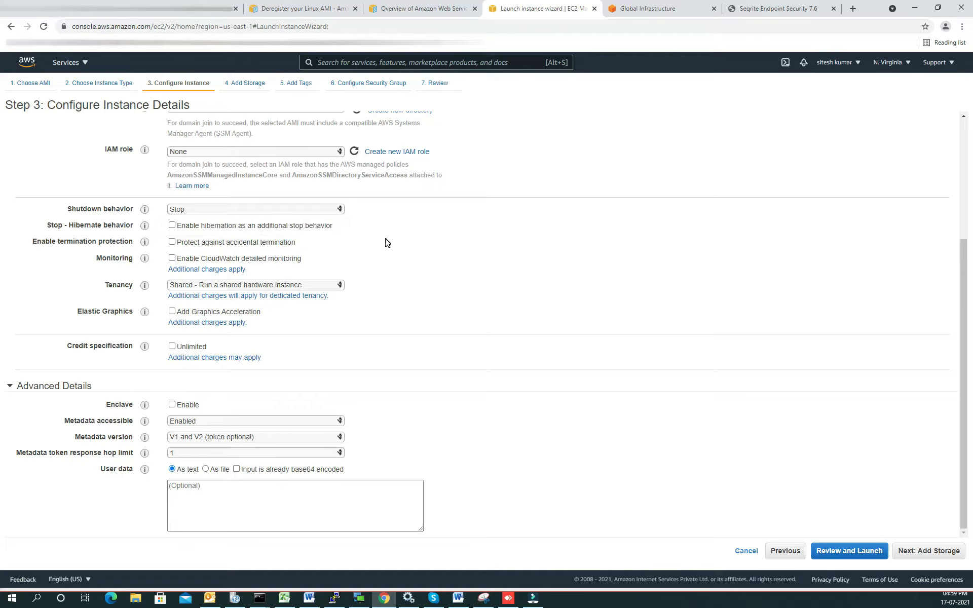
click(223, 212)
click(210, 226)
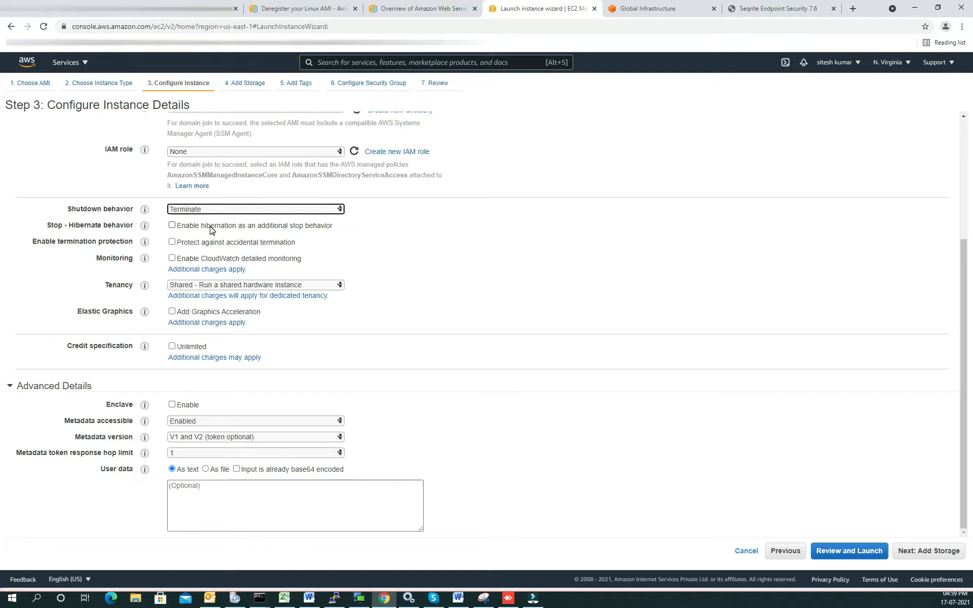
click(215, 210)
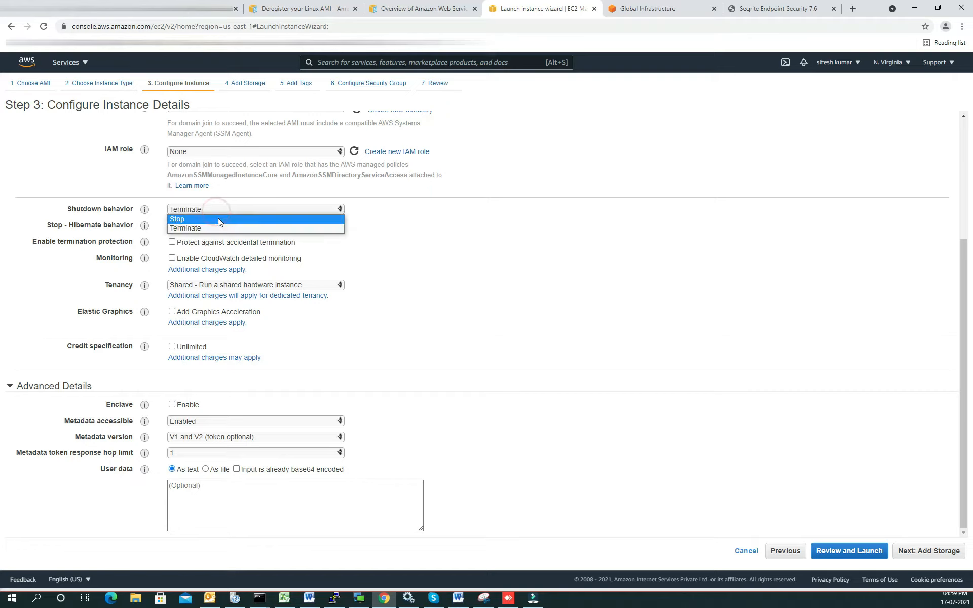
click(298, 230)
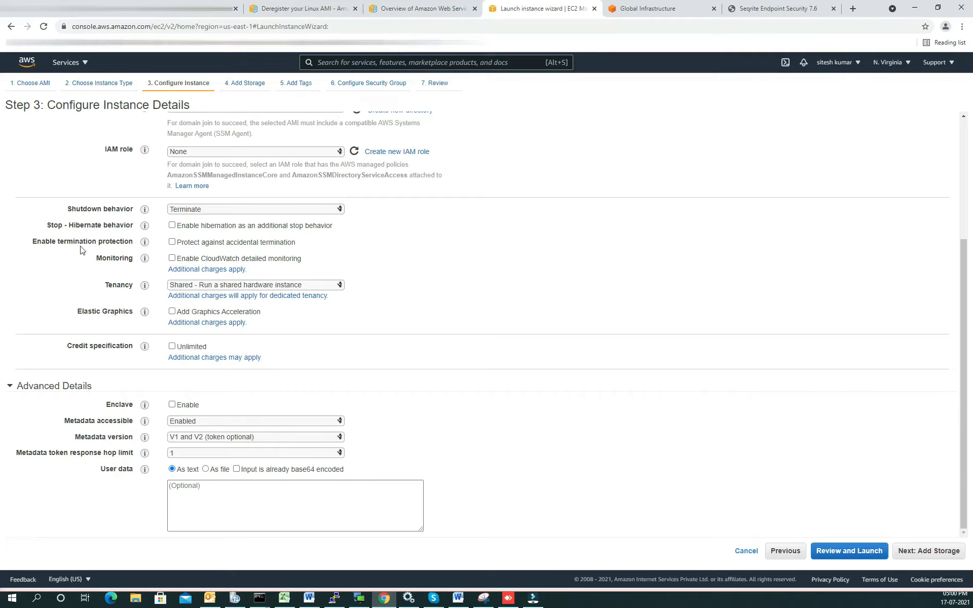
Step: Try the accidental termination protection and CloudWatch detailed monitoring options, switching each on and off again
click(173, 242)
click(173, 242)
click(172, 259)
click(173, 258)
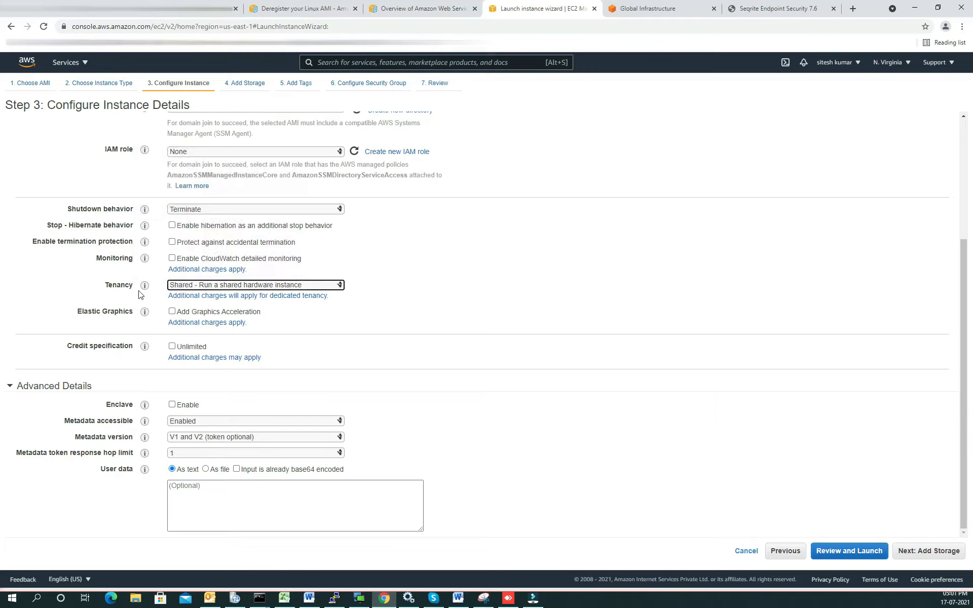
Step: Keep the tenancy at Shared - Run a shared hardware instance and toggle the Add Graphics Acceleration option
click(179, 286)
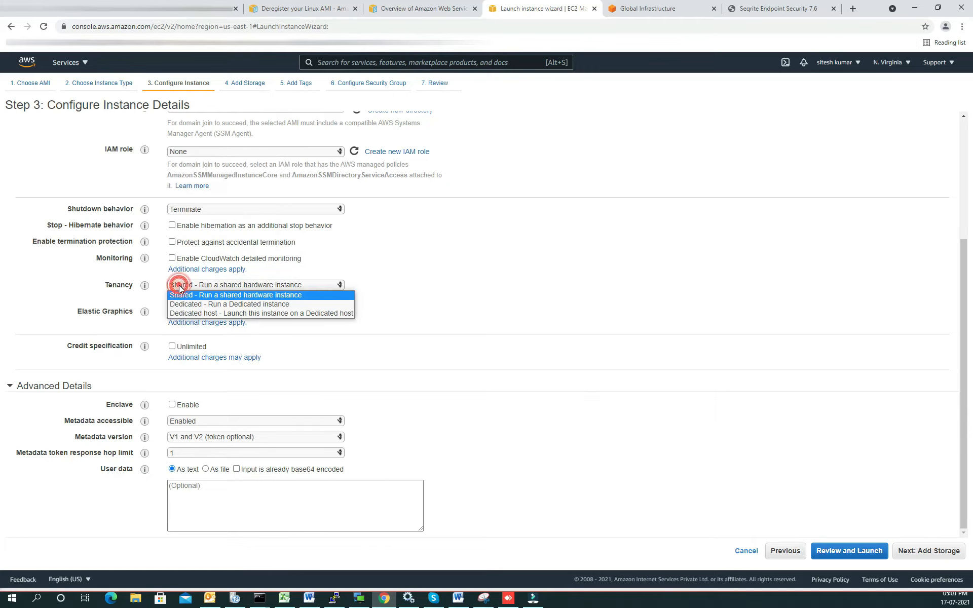
click(212, 295)
click(171, 311)
click(172, 313)
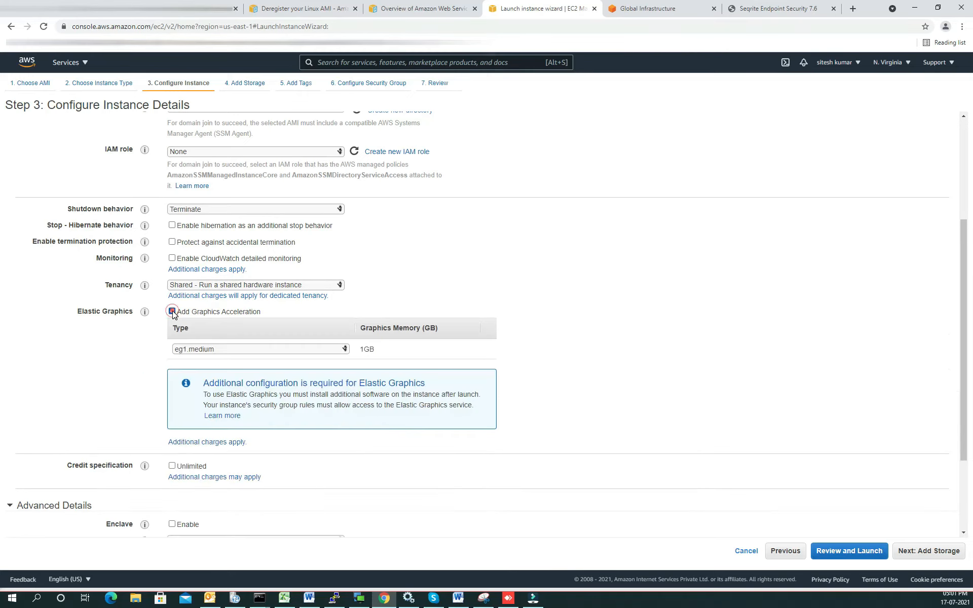
Step: Inspect the Elastic Graphics accelerator types and switch off Add Graphics Acceleration
click(215, 347)
click(227, 350)
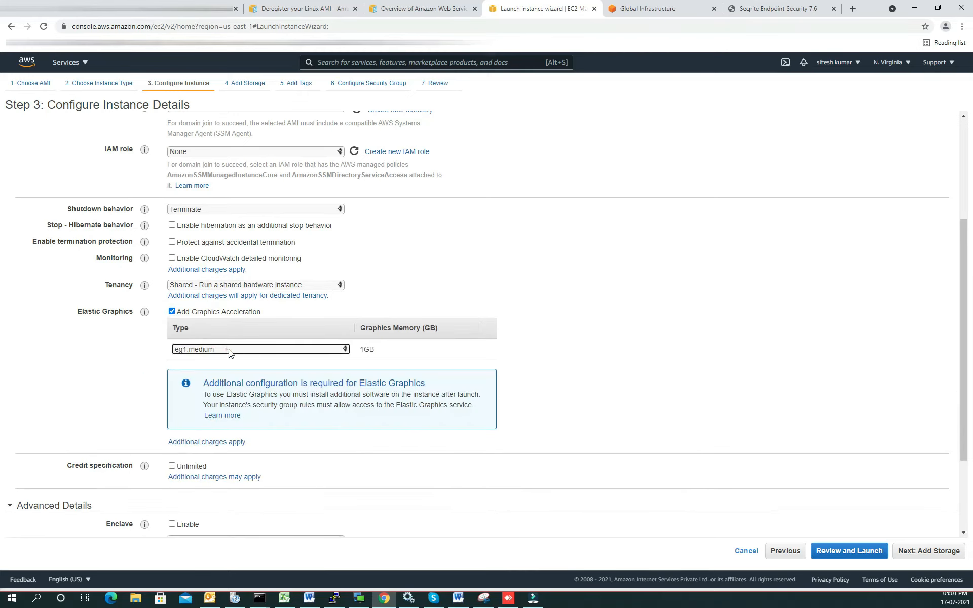
click(384, 357)
click(172, 311)
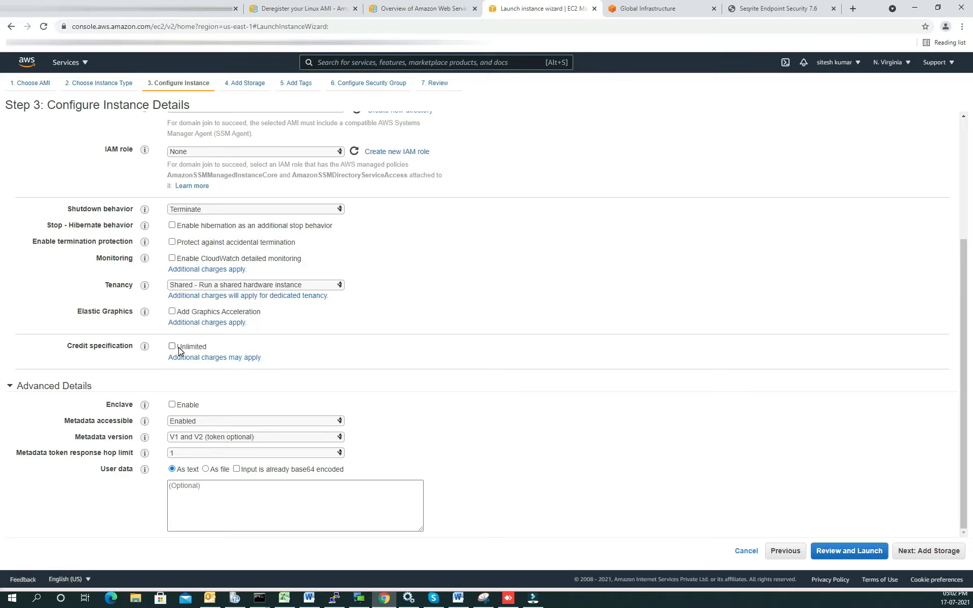
Step: Try the Unlimited credit specification and the Enclave option, switching each on and off again
click(203, 347)
click(172, 347)
scroll(174, 348, up, 1)
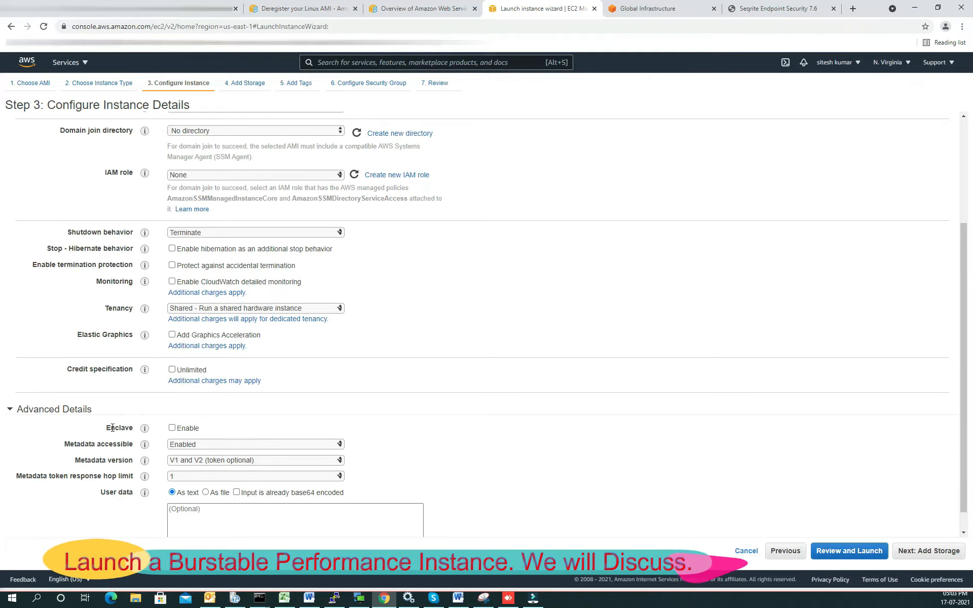
click(172, 427)
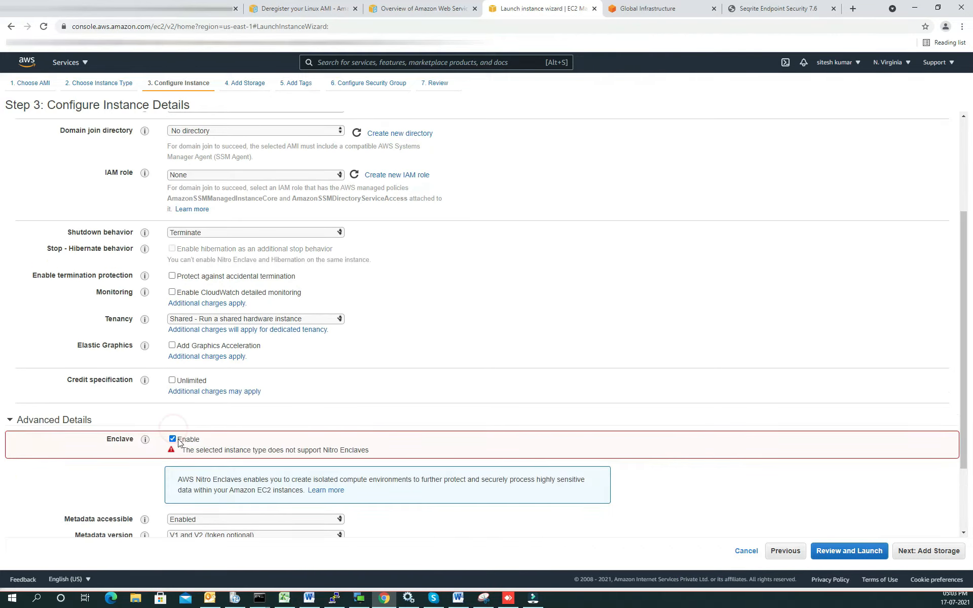
click(166, 437)
click(171, 438)
click(552, 395)
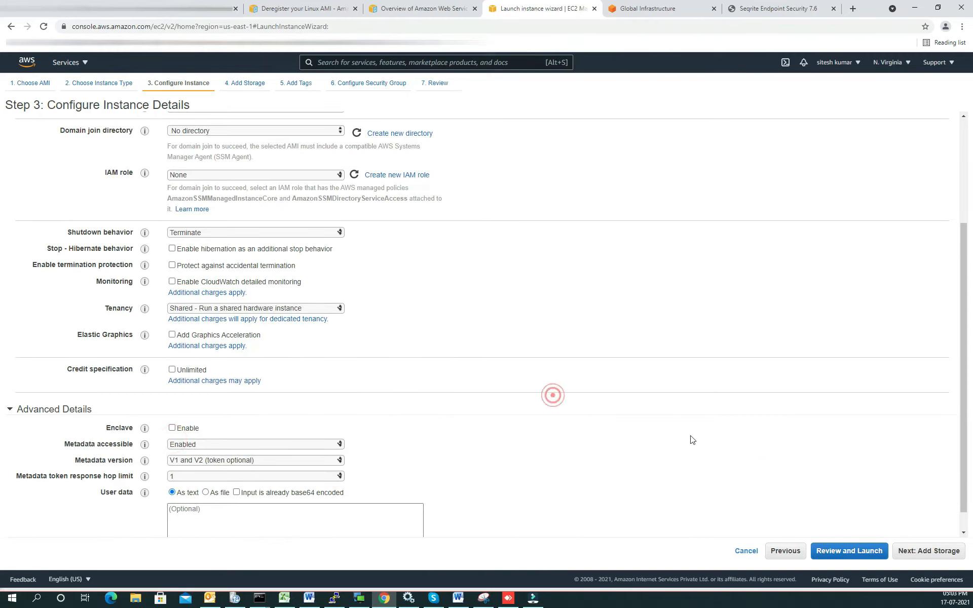
Step: Continue to the storage settings and keep the 30 GiB root volume set to delete on termination
click(942, 555)
click(287, 197)
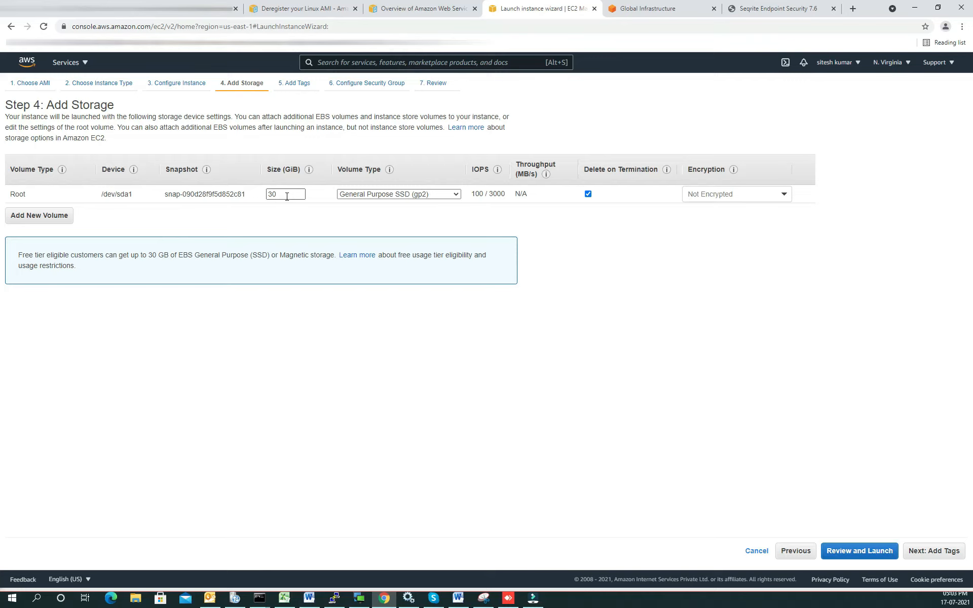
drag(103, 194, 134, 194)
click(589, 194)
click(589, 194)
Step: Proceed to the tags, add one blank tag row, and continue to the security group configuration
click(919, 552)
click(32, 252)
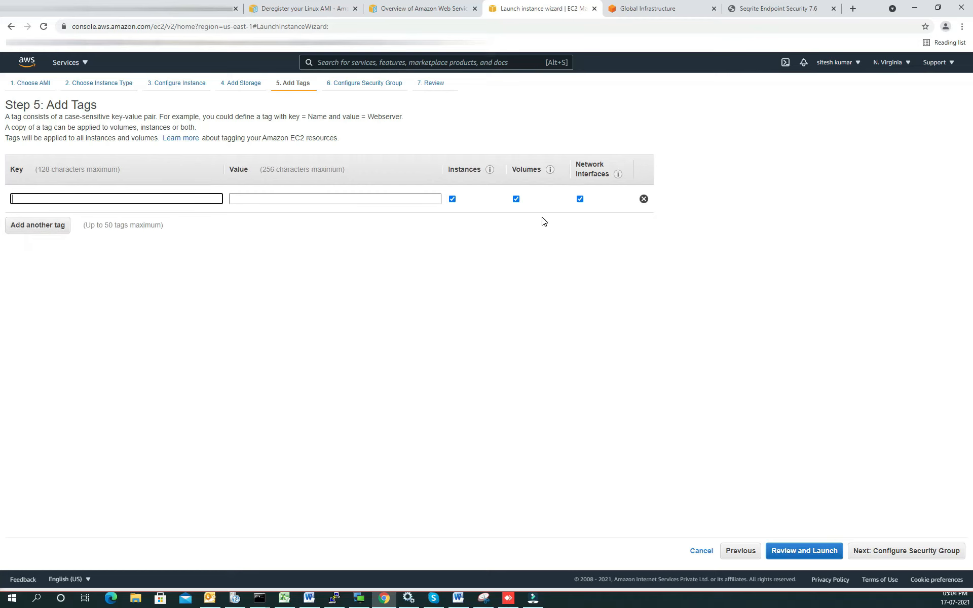
click(914, 552)
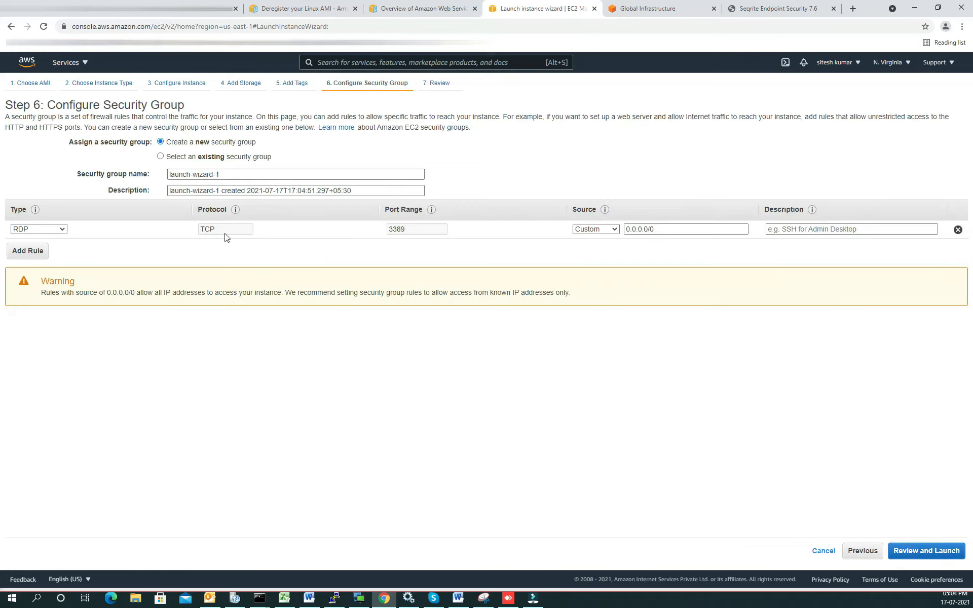
Step: Look at the existing security groups, switch back to a new group and add four blank Custom TCP rules
click(212, 158)
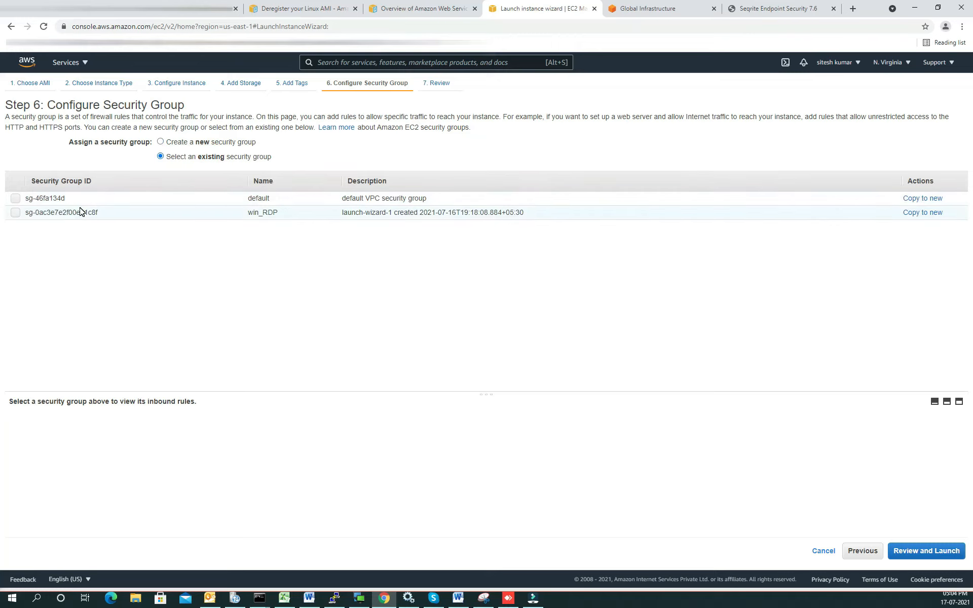
click(201, 156)
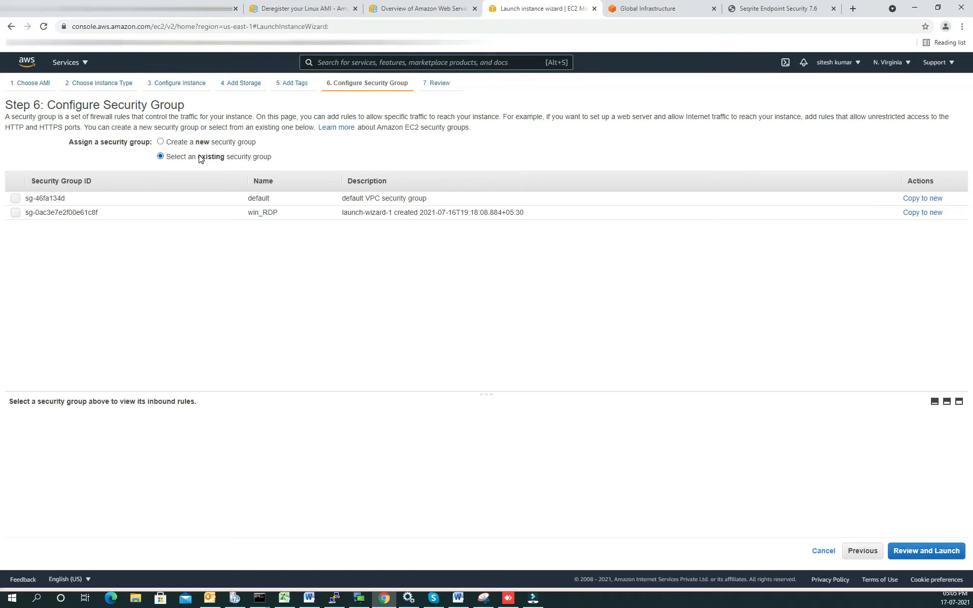
click(200, 145)
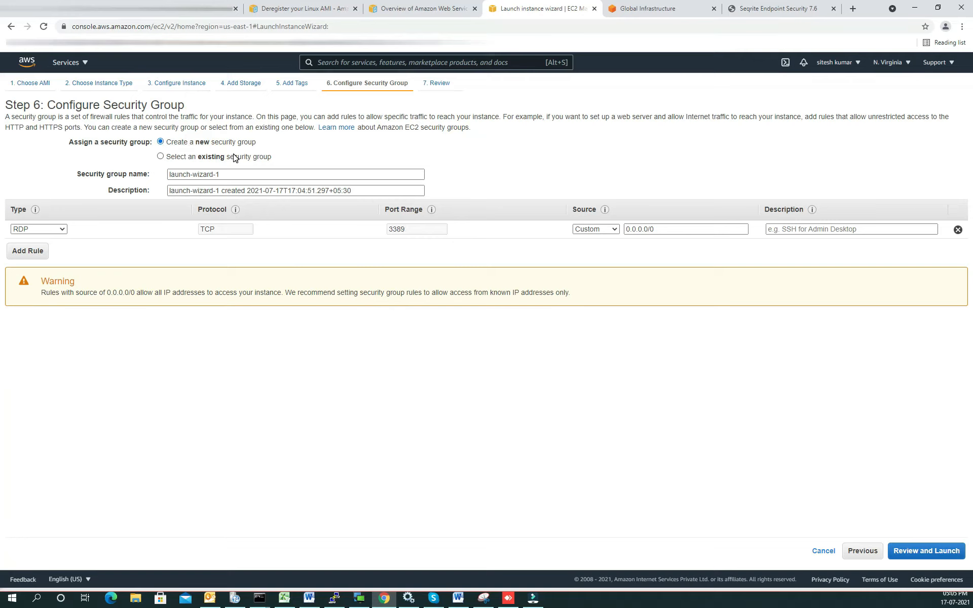
click(28, 252)
click(33, 269)
click(37, 287)
click(31, 306)
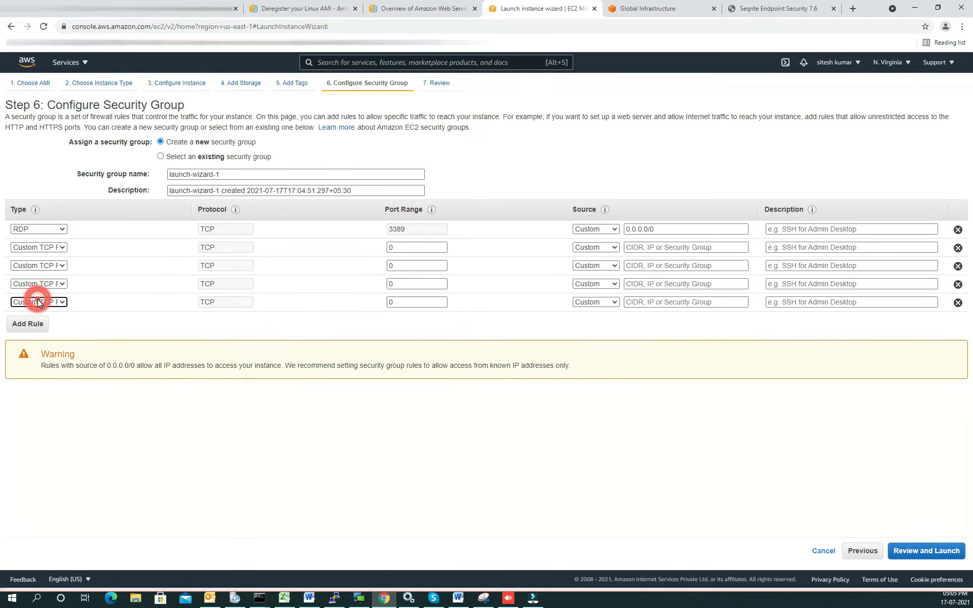
Step: Assign the existing win_RDP security group to the instance and check its inbound RDP port
click(170, 159)
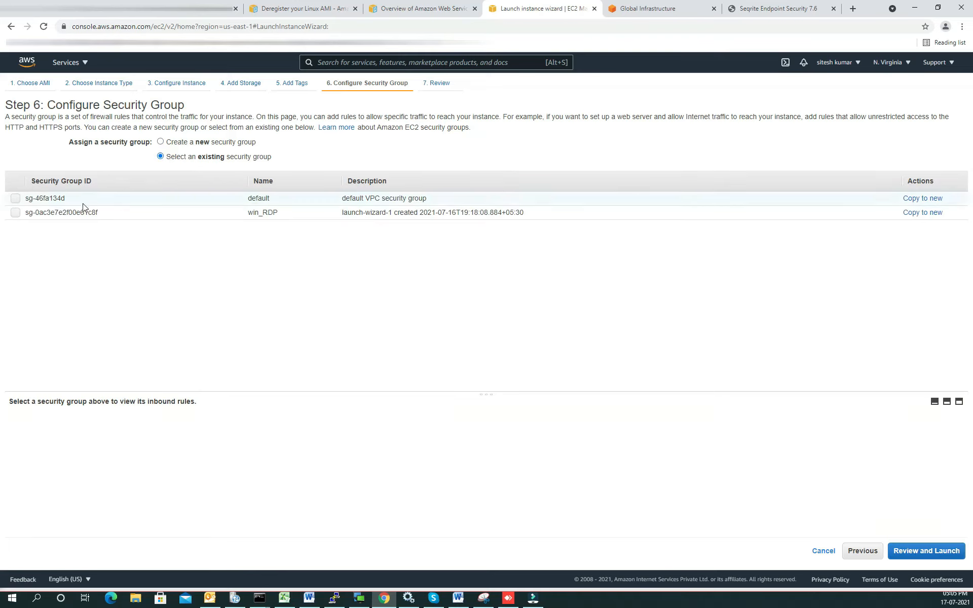
click(15, 213)
click(16, 213)
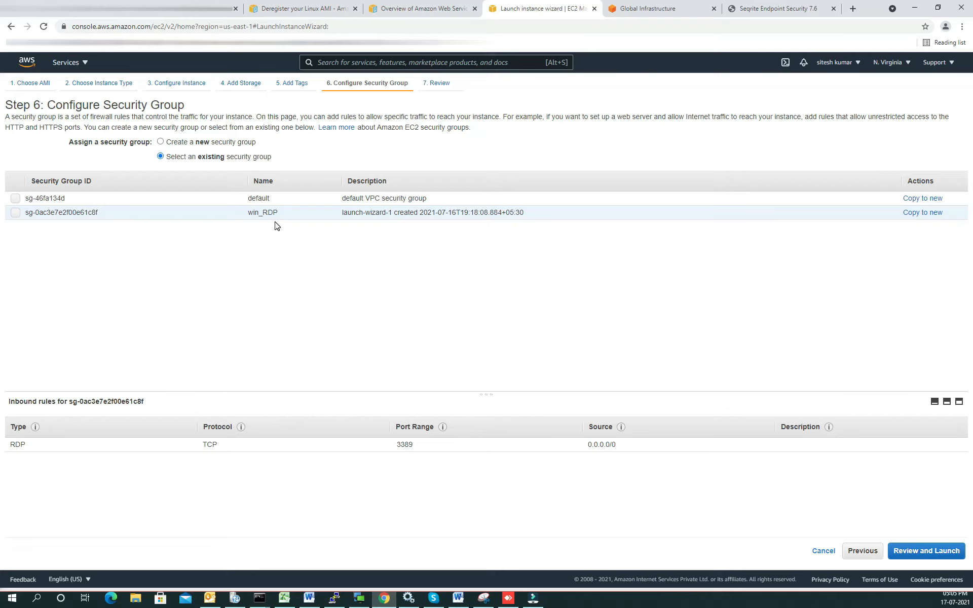
click(15, 213)
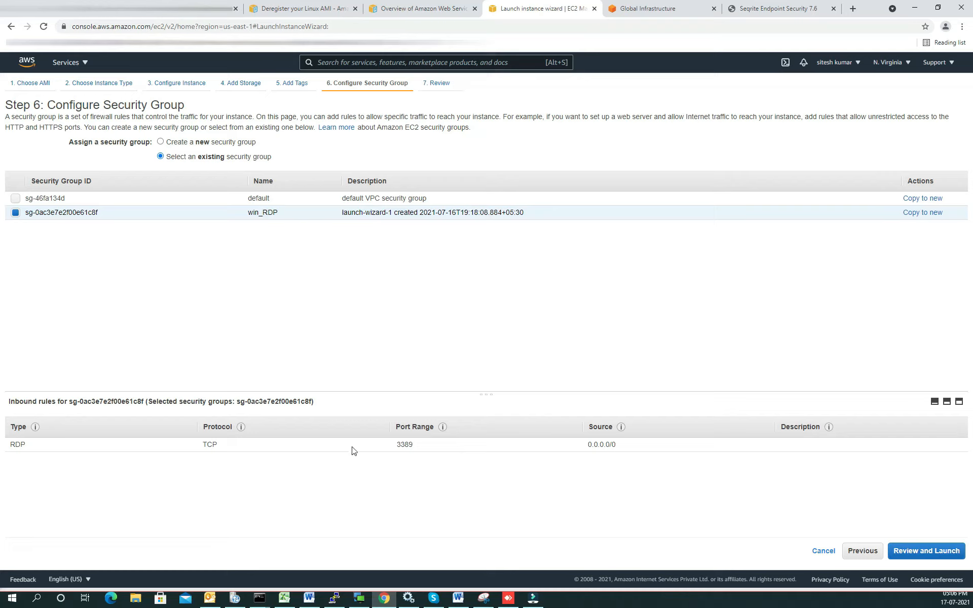
double_click(400, 445)
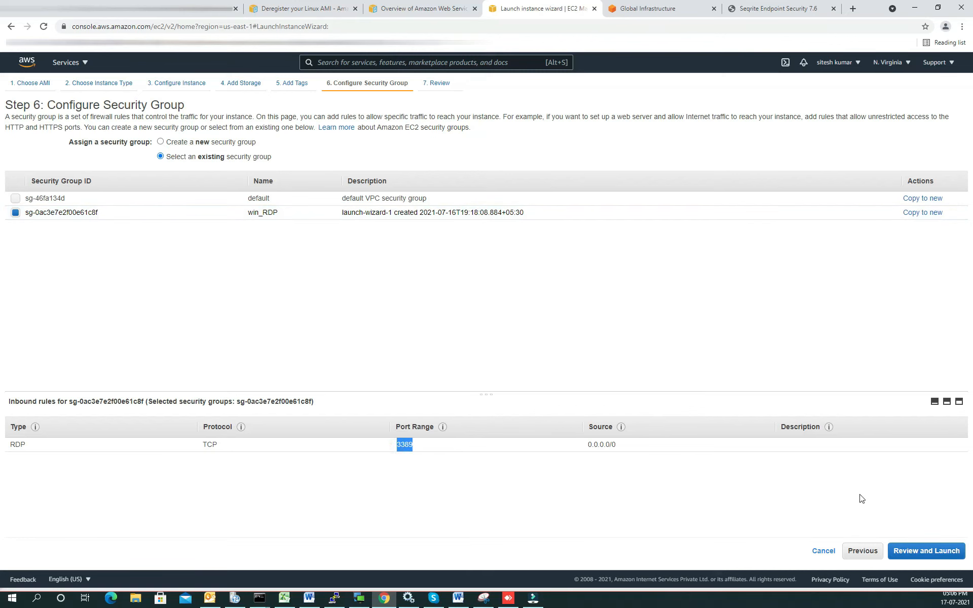
Step: Proceed through the launch review to key pair selection and acknowledge access to the N_Virginia private key file
click(928, 551)
click(947, 551)
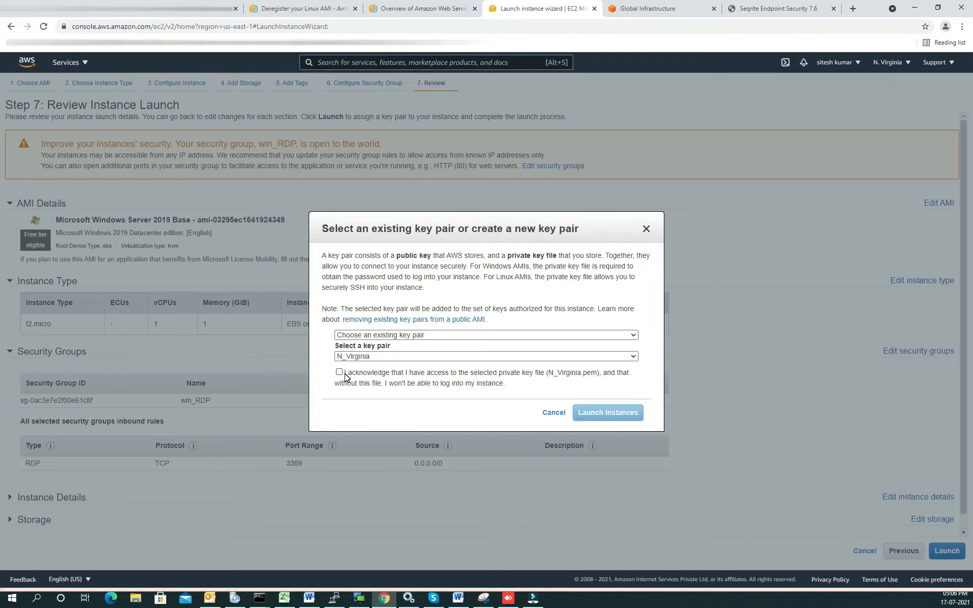
click(345, 375)
Step: Review the key pair options, keeping Choose an existing key pair
click(370, 335)
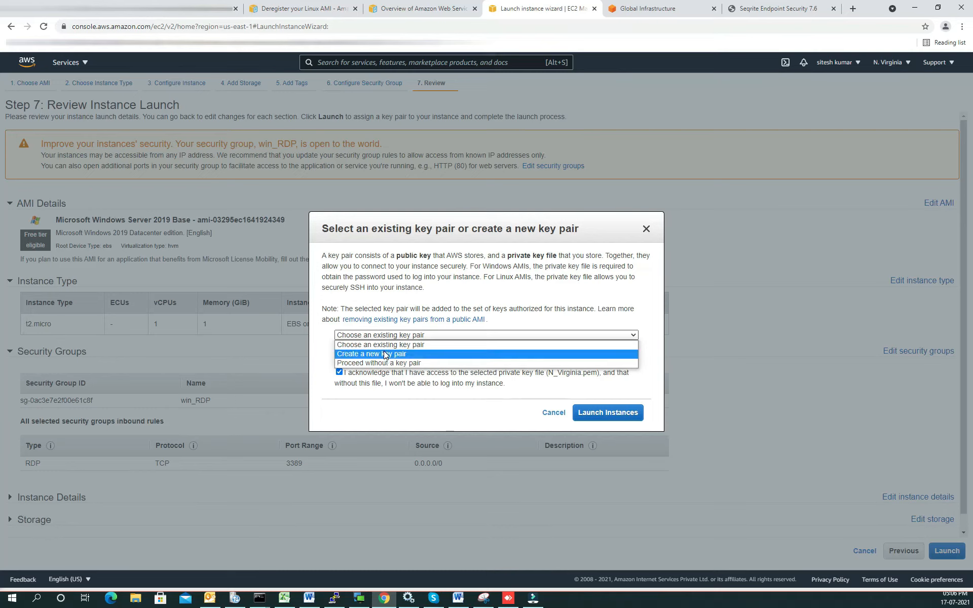
click(442, 293)
click(384, 334)
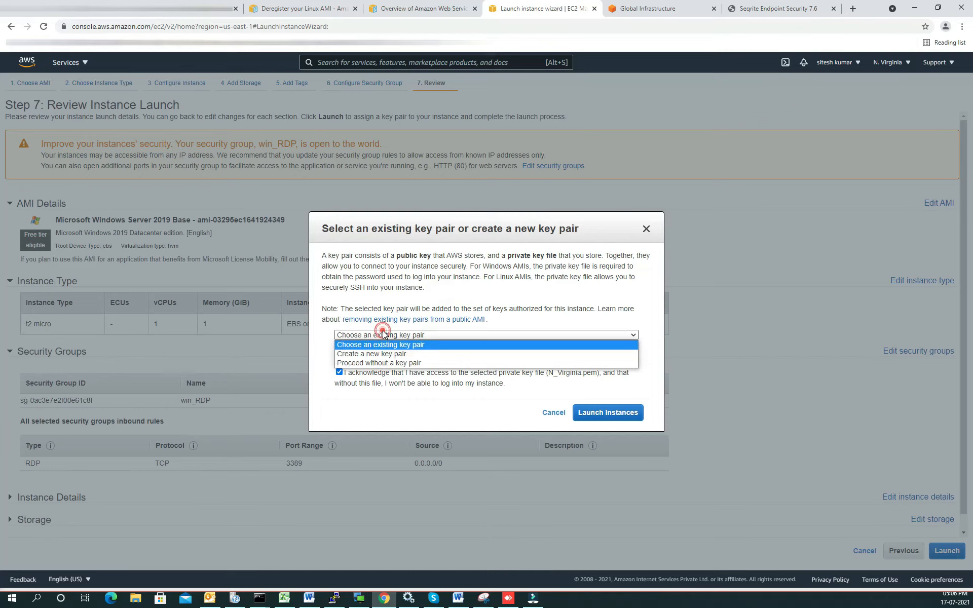
click(457, 313)
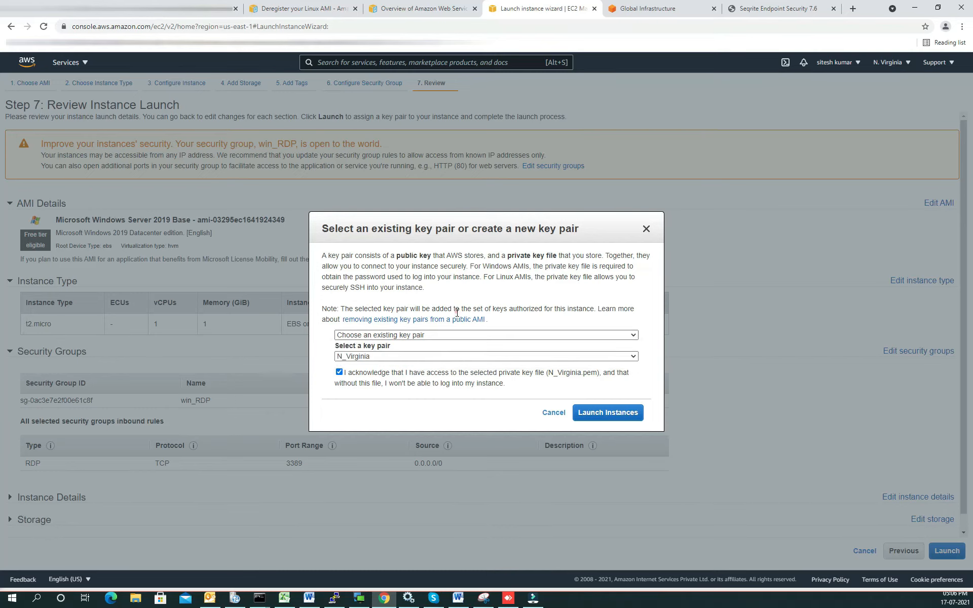
click(410, 335)
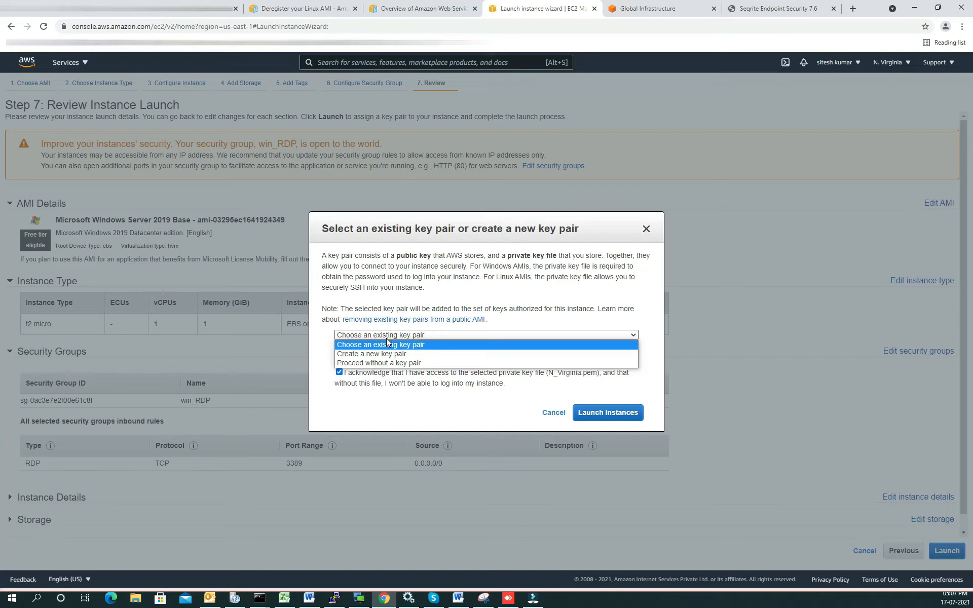
click(367, 336)
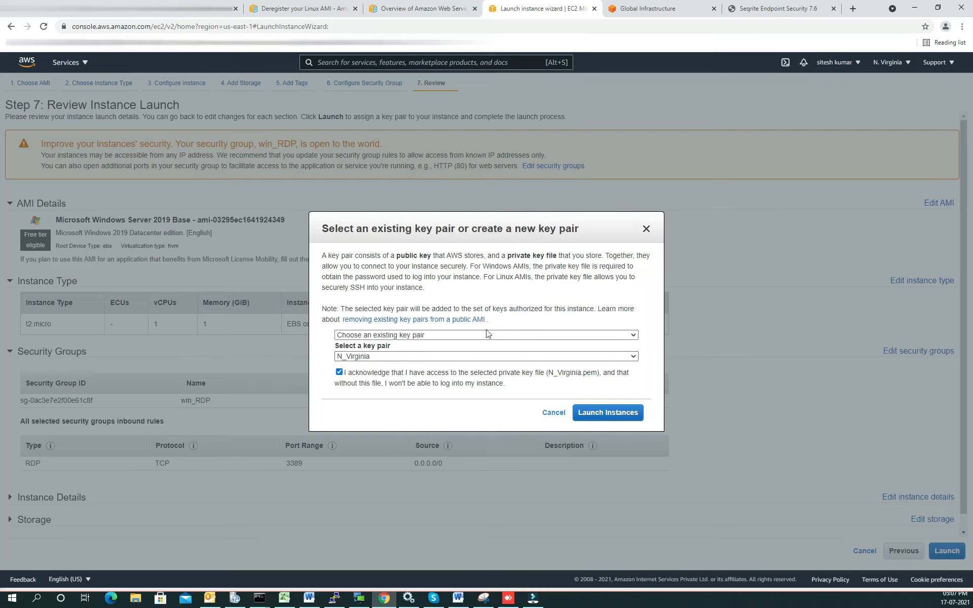
Step: Launch the instance with the N_Virginia key pair and open the instances list
drag(394, 256, 478, 256)
click(526, 264)
click(596, 413)
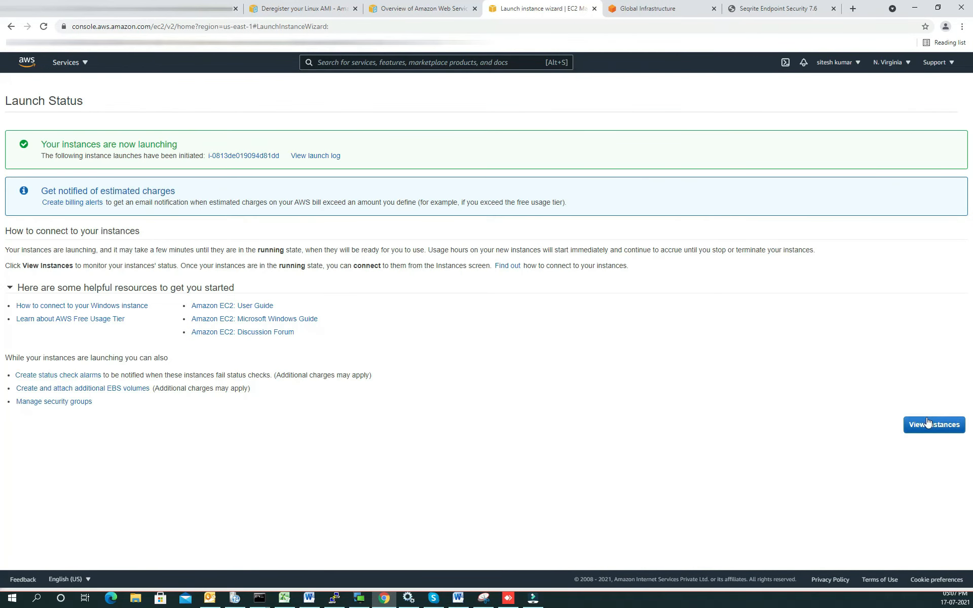
click(927, 425)
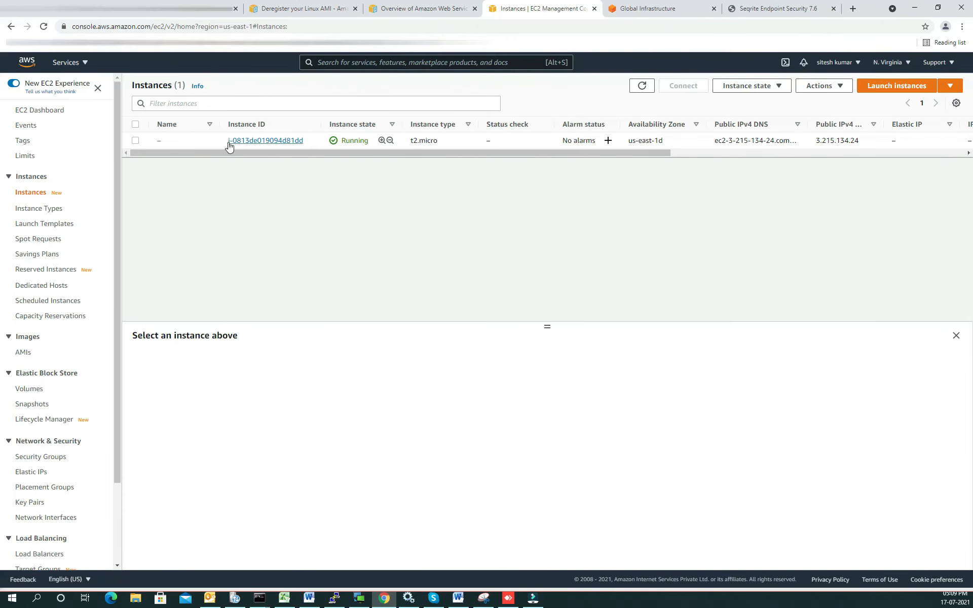
Step: Name the newly launched instance webserver
click(172, 142)
click(169, 142)
click(205, 157)
text(webserver)
key(Return)
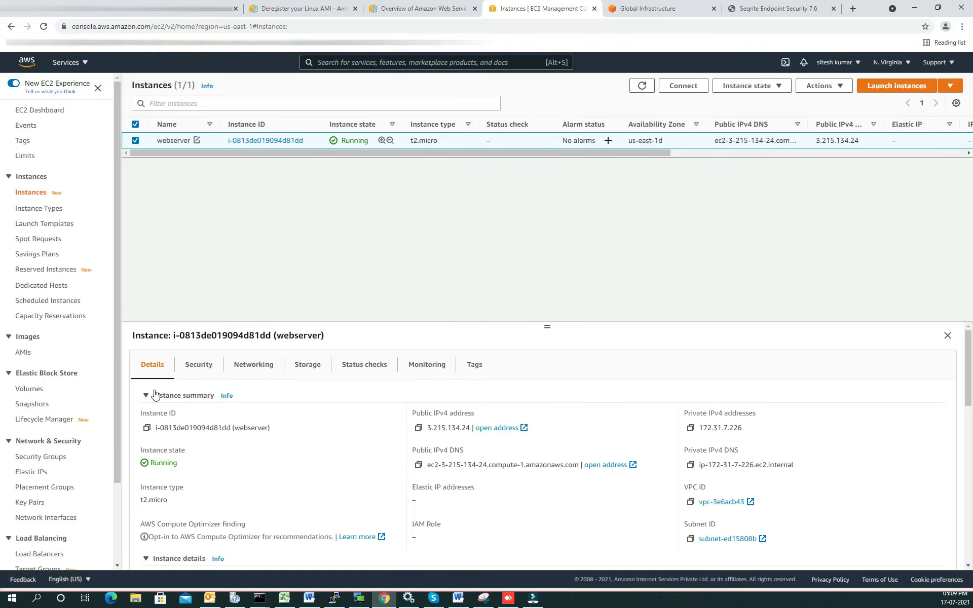
Step: Examine the webserver instance's details, networking and security information, including its inbound rules
click(202, 367)
click(250, 367)
click(150, 364)
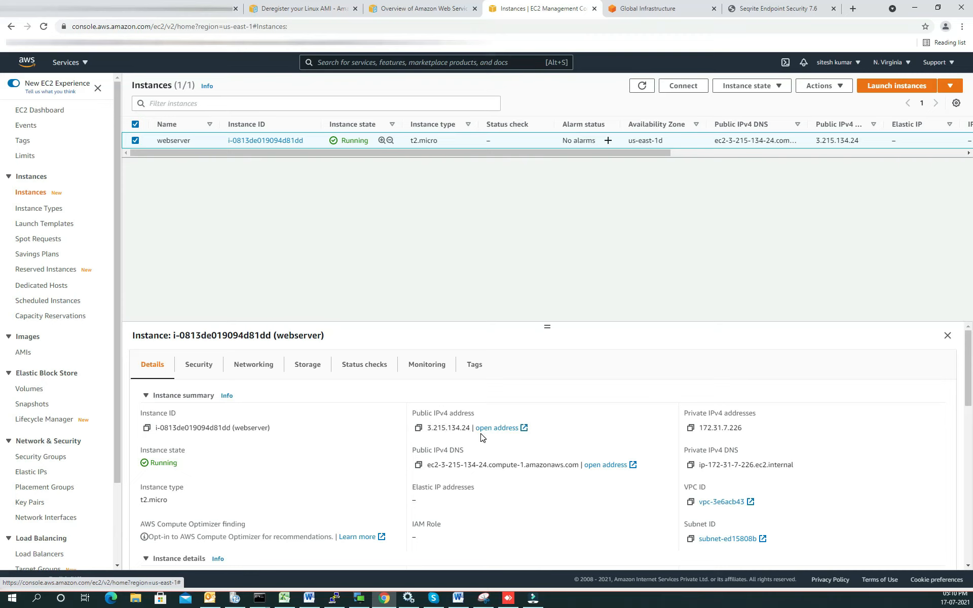
click(199, 365)
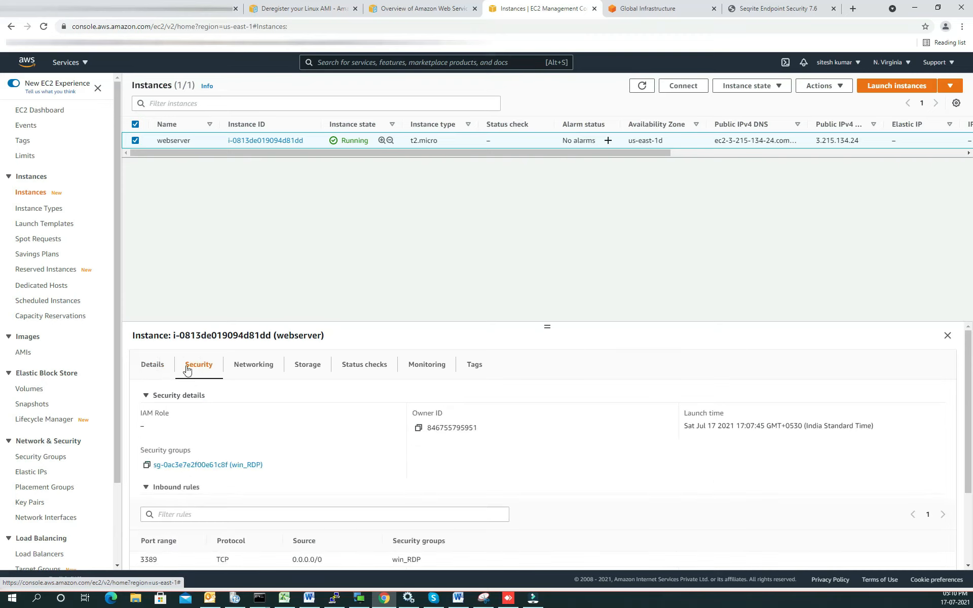
scroll(349, 479, down, 1)
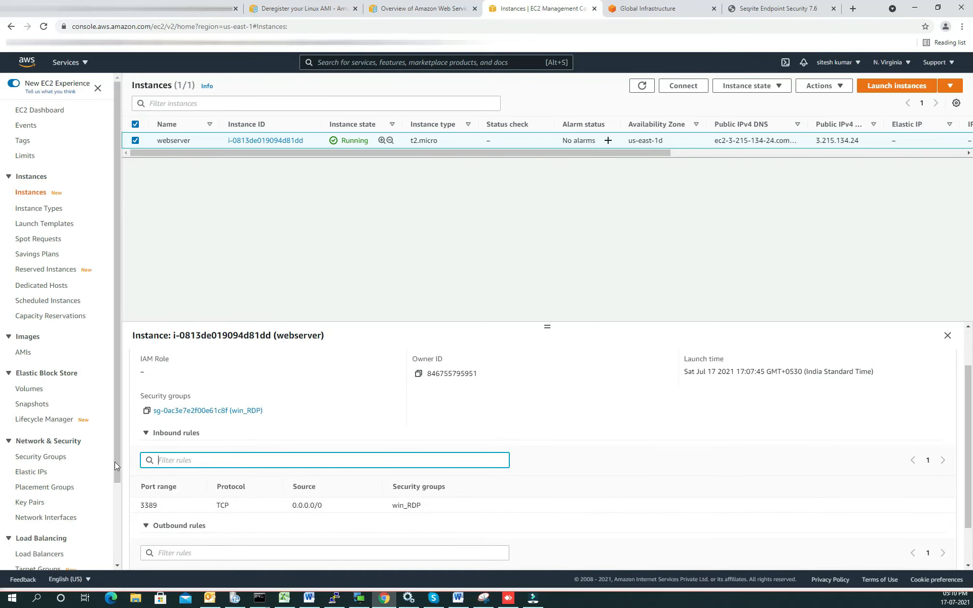
Step: Open the instance's RDP client connection options and download the remote desktop file
click(683, 86)
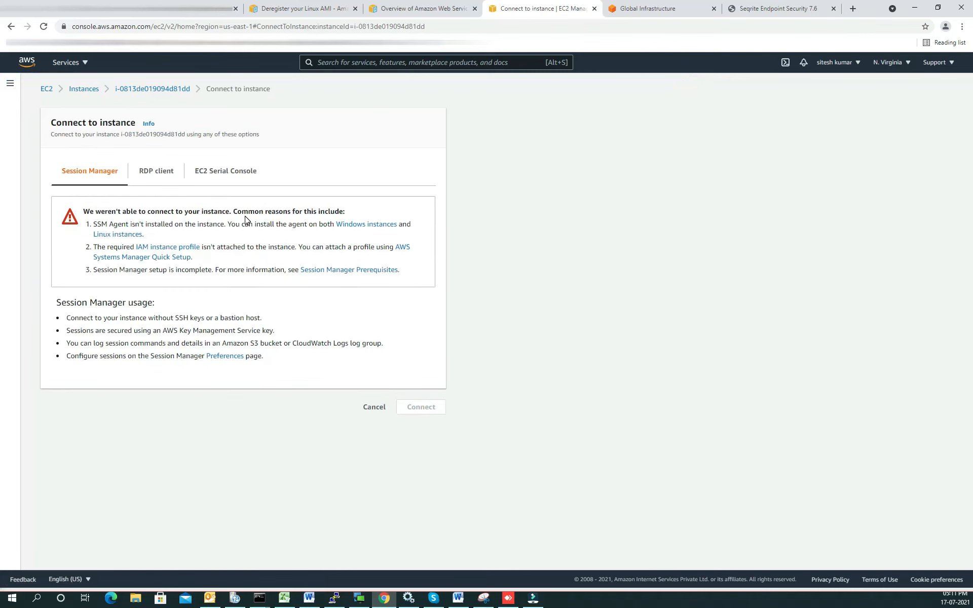
click(156, 173)
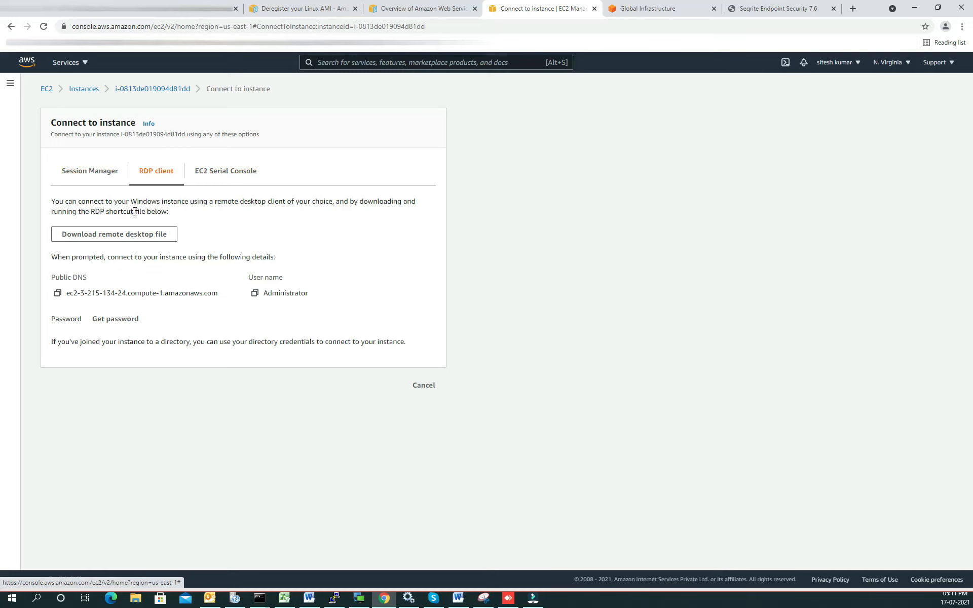
click(131, 235)
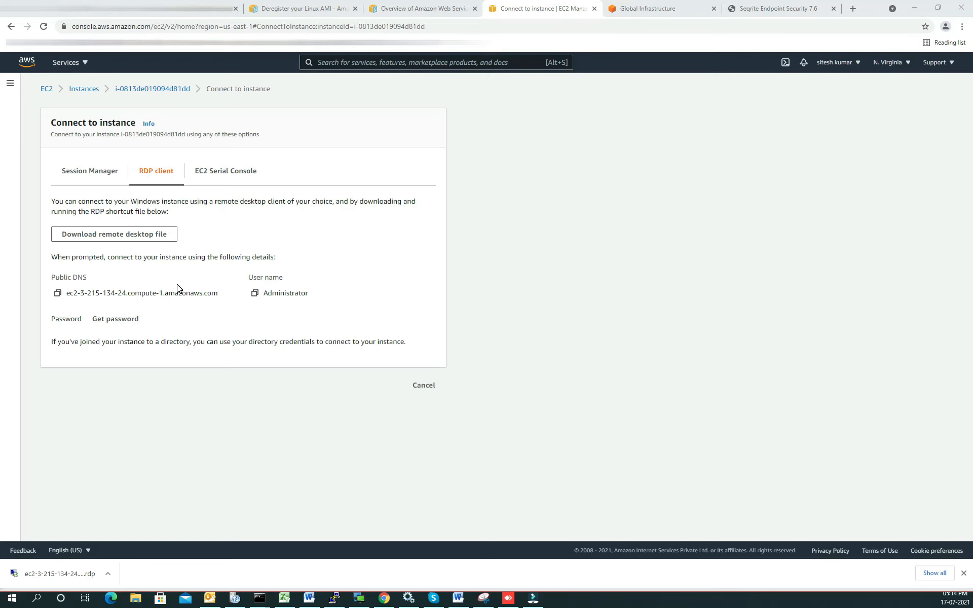
Step: Request the Windows password and load the N_Virginia.pem key pair file for decryption
click(115, 319)
click(80, 253)
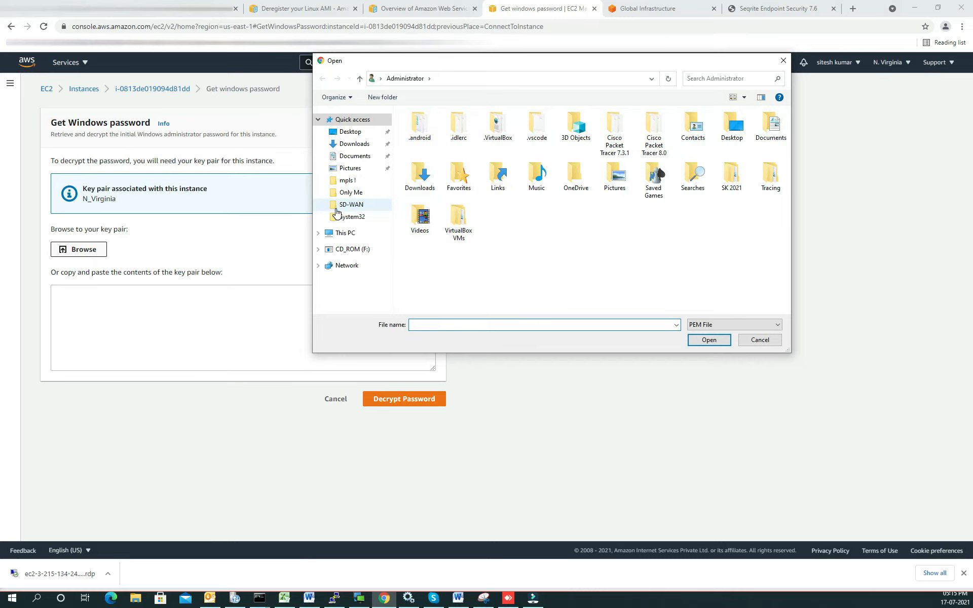
click(337, 217)
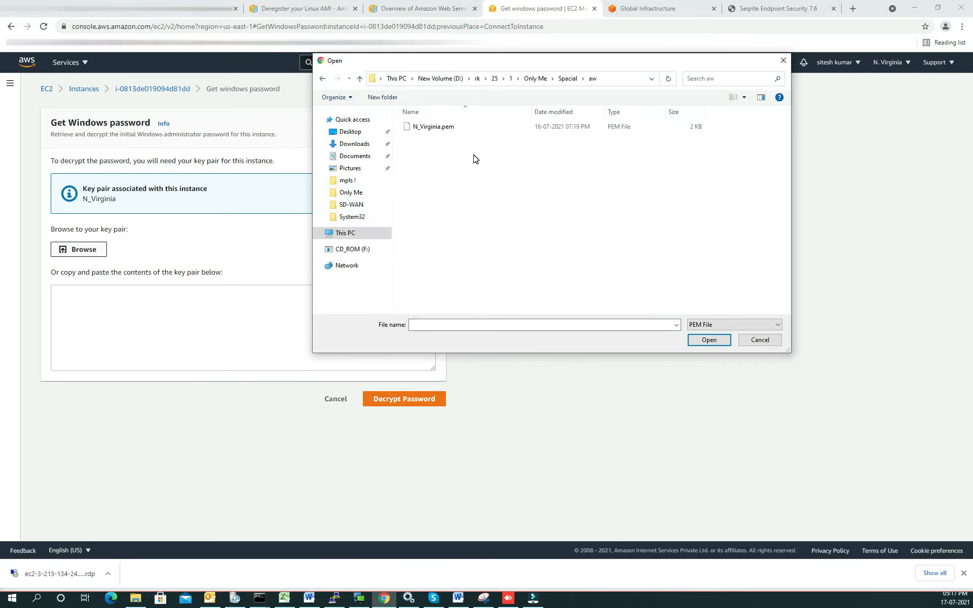
double_click(426, 127)
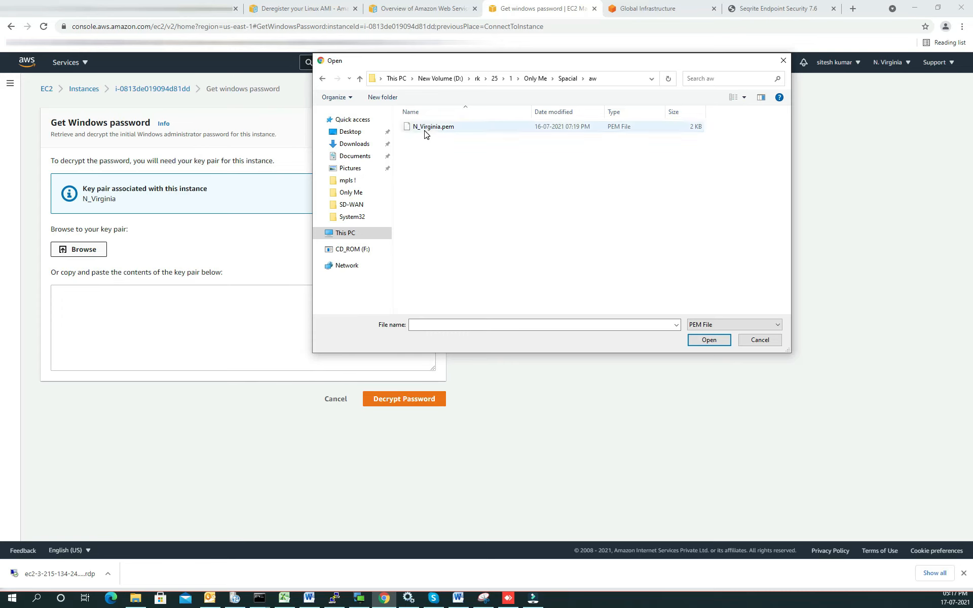
Step: Decrypt and copy the administrator password, and sign in with it to the instance through the downloaded remote desktop file
click(368, 428)
click(58, 366)
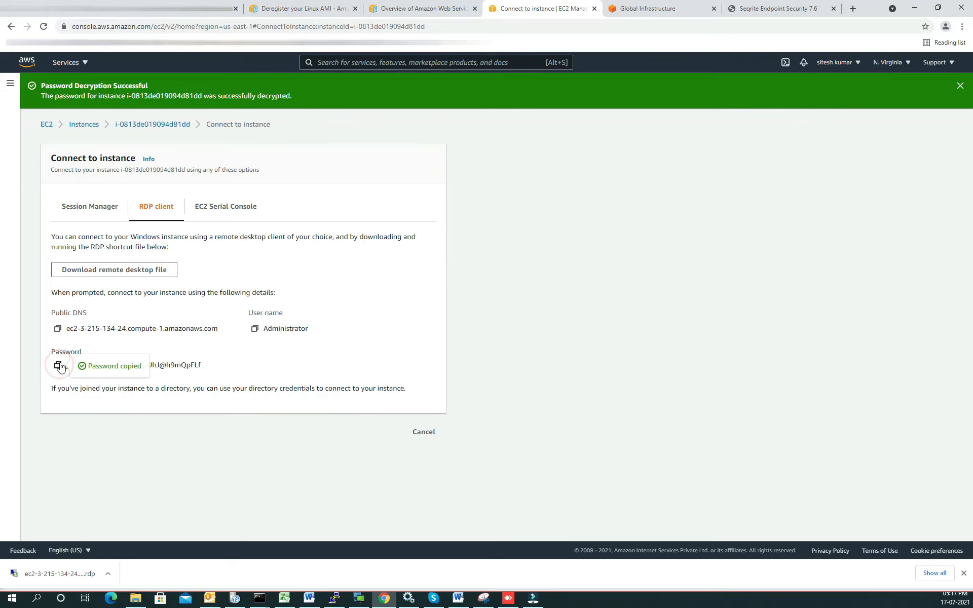
click(57, 575)
click(604, 351)
click(496, 280)
key(ctrl+v)
click(492, 367)
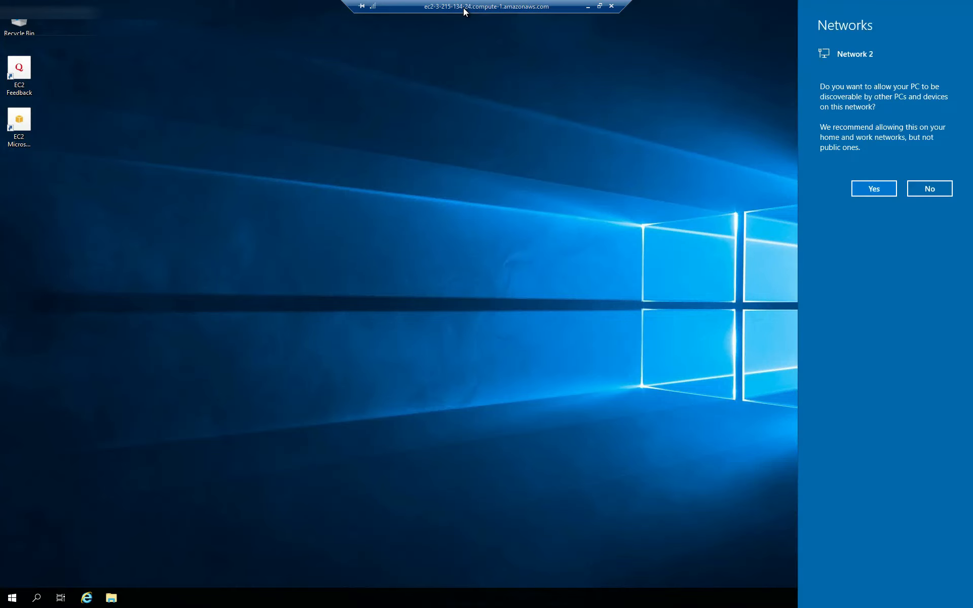
Step: Allow the remote server to be discoverable on Network 2 and close the remote desktop session
click(896, 187)
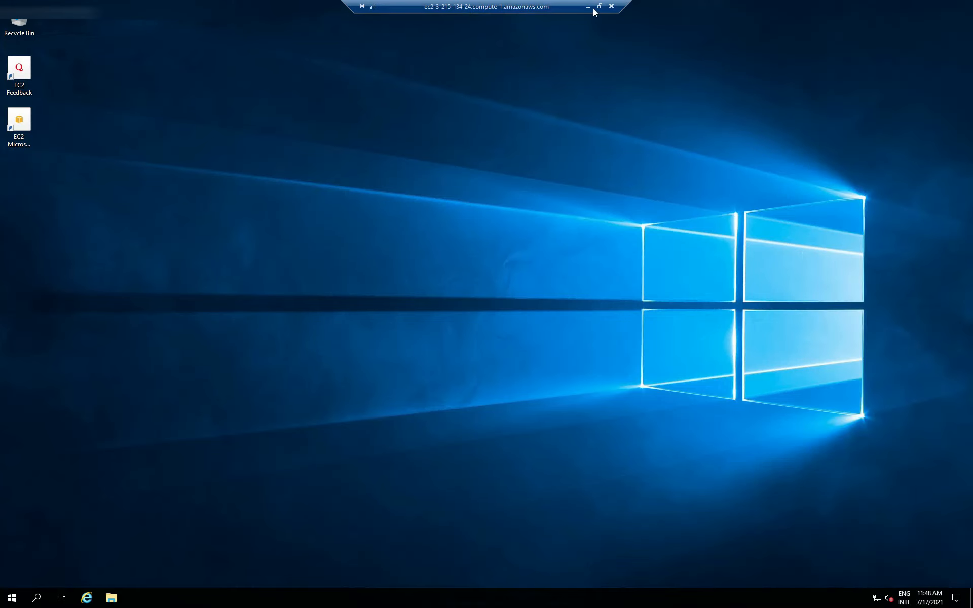
click(612, 6)
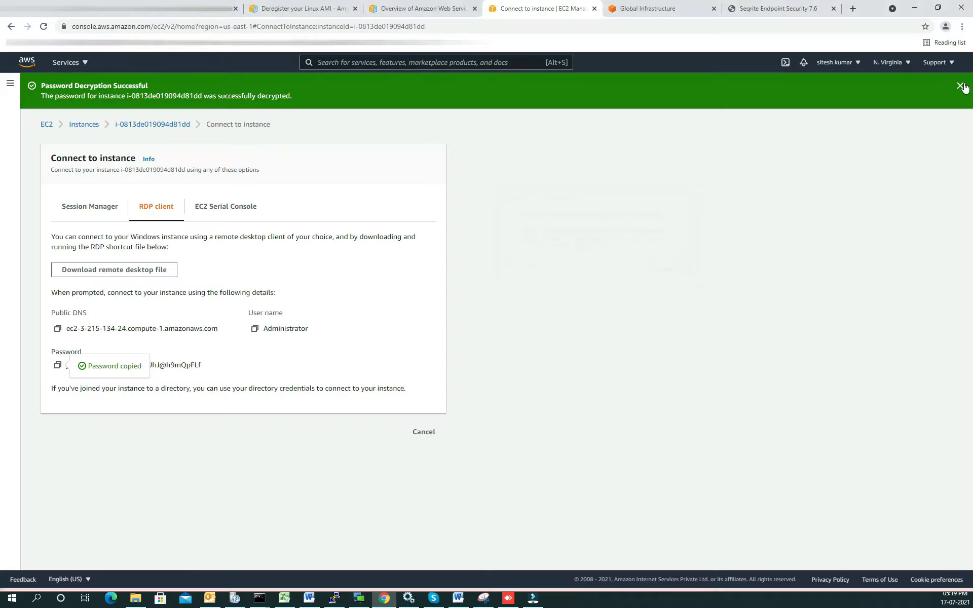
Step: Return to the instances list, terminate the webserver instance, and open the list of EBS volumes
click(960, 83)
click(188, 89)
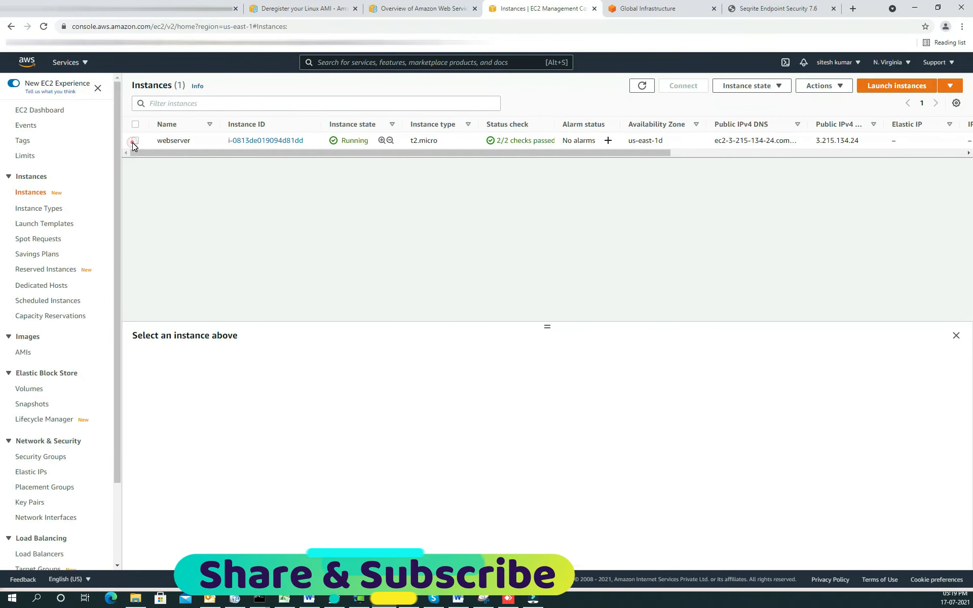
click(135, 140)
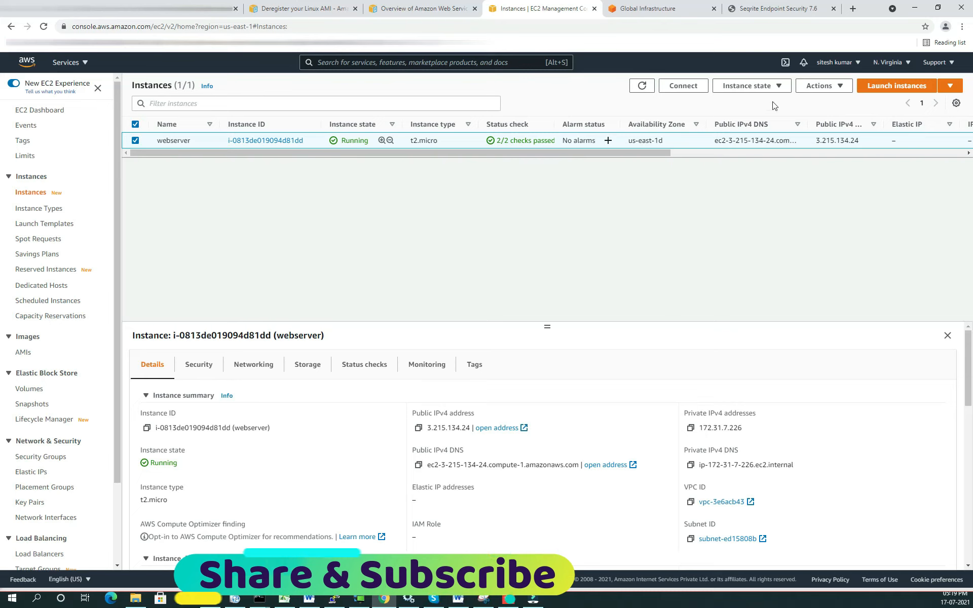
click(772, 86)
click(745, 162)
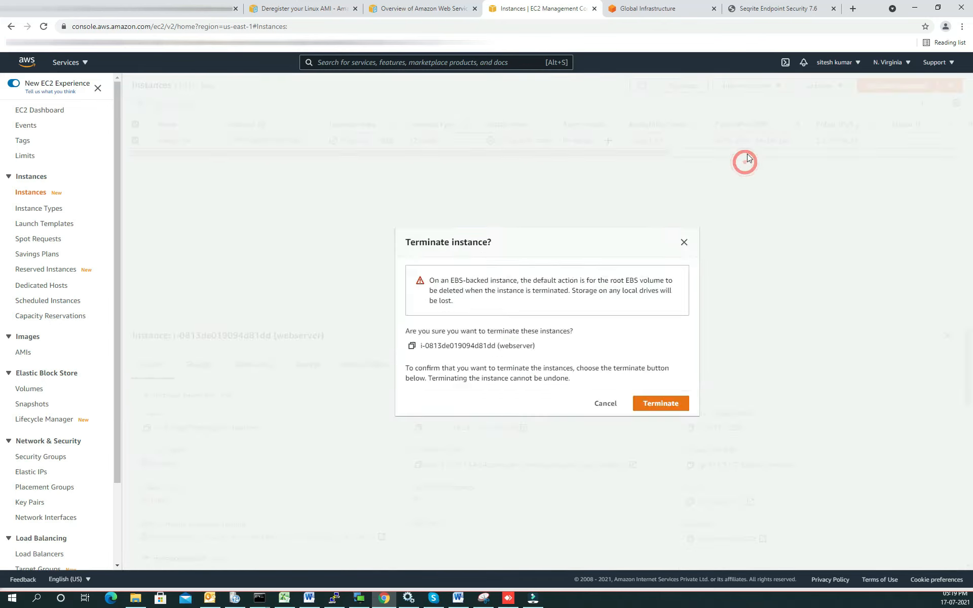
click(30, 388)
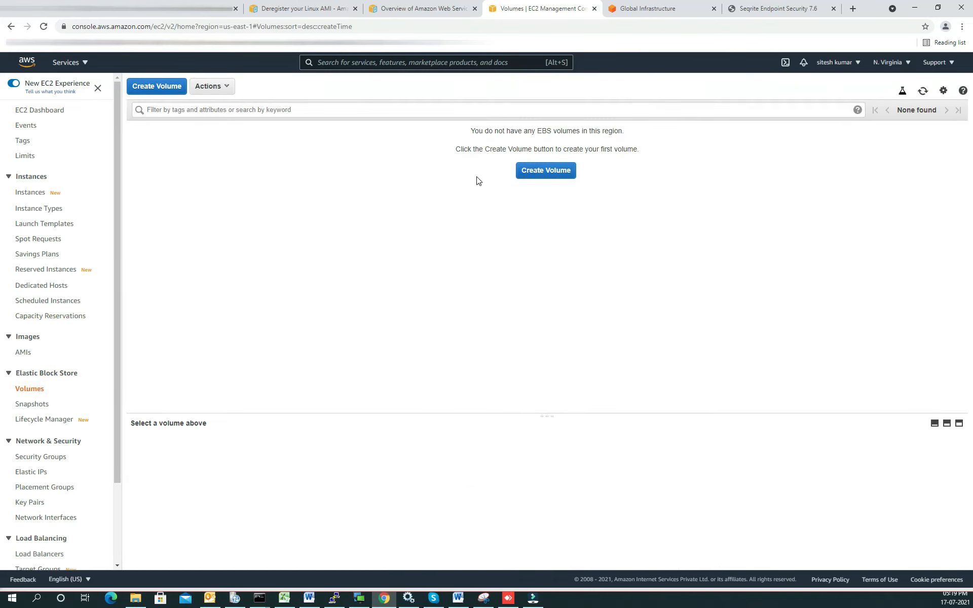